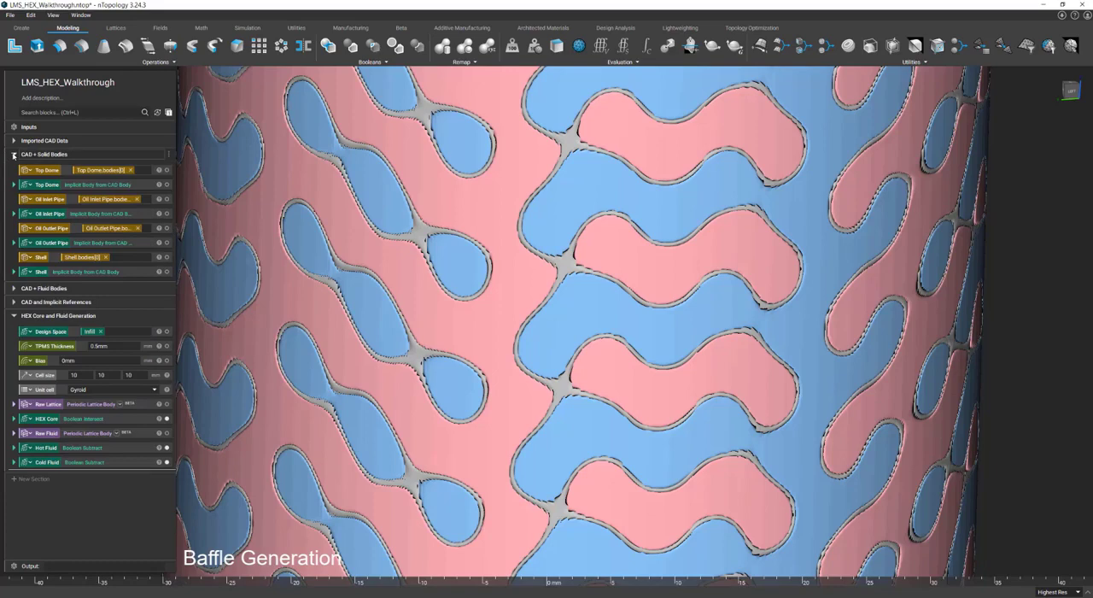
Show the Shell implicit body and set the section cut's plane normal to 0, 1, 0
left_click(167, 272)
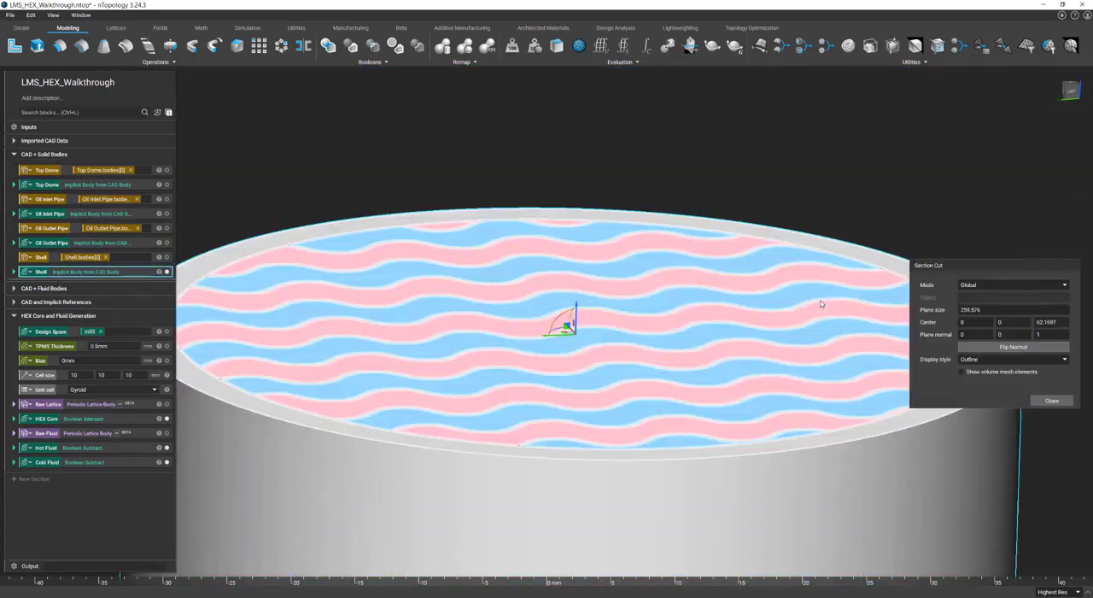
scroll(818, 306, "down", 3)
scroll(819, 306, "down", 5)
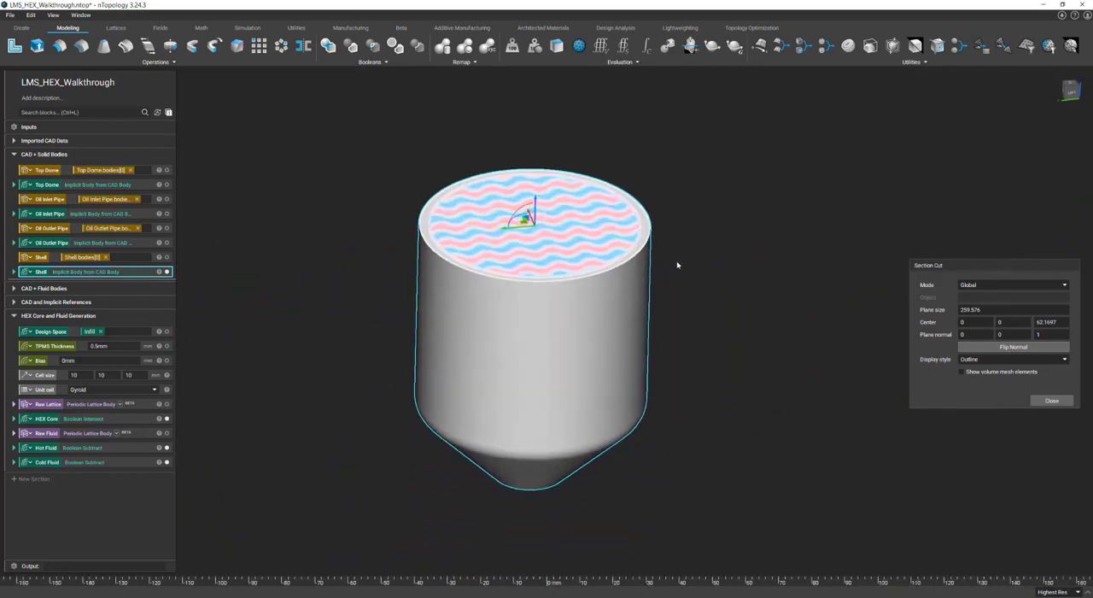
left_click_drag(1011, 336, 990, 338)
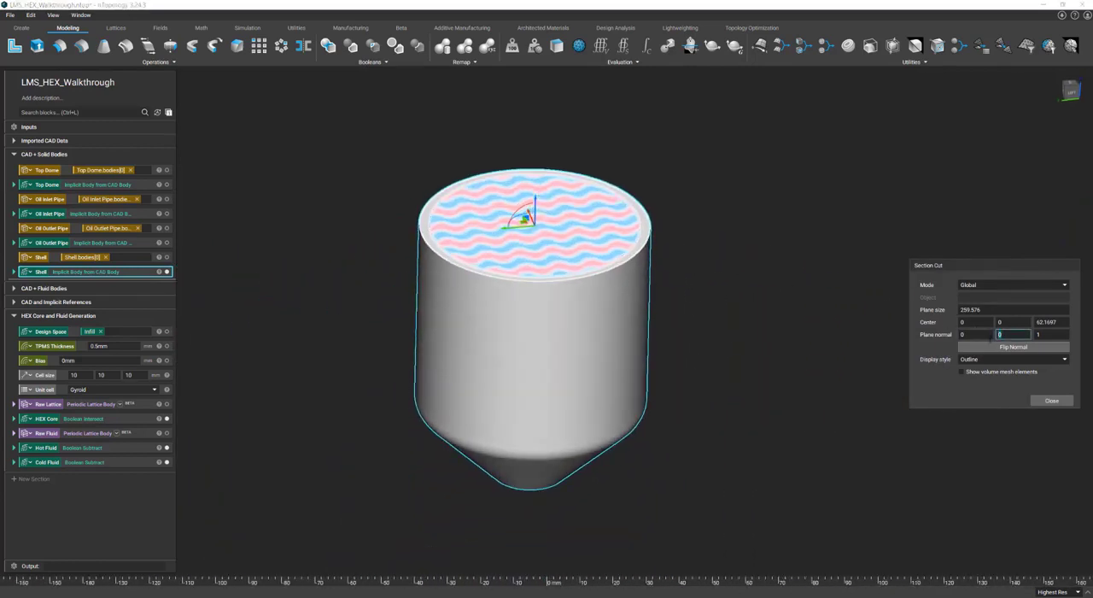
type("1")
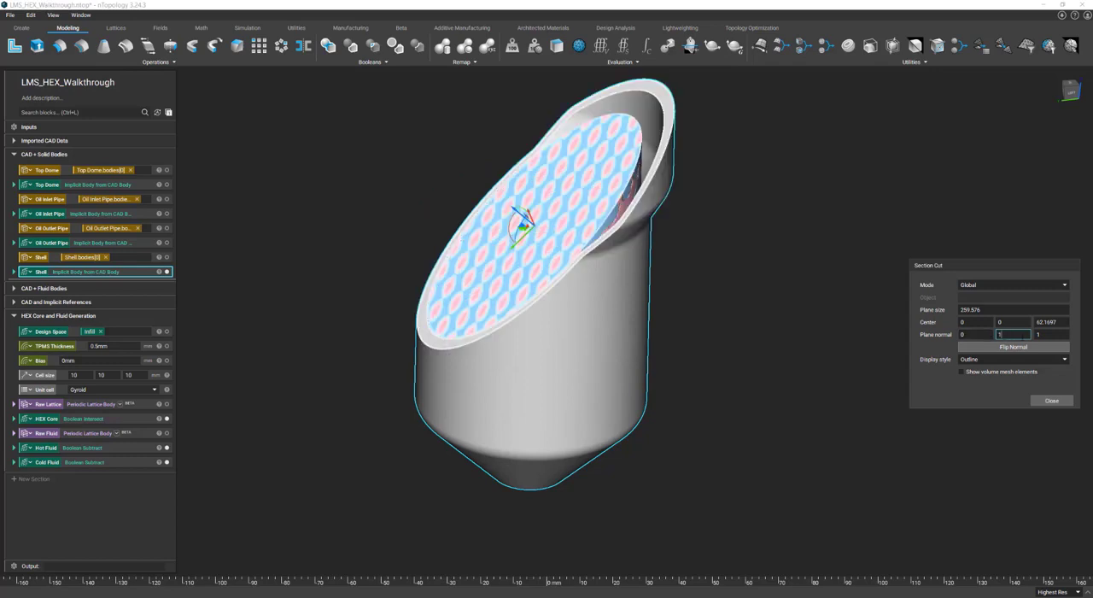
key("Tab")
type("0")
mouse_move(683, 297)
right_mouse_down()
mouse_move(693, 278)
mouse_move(832, 266)
mouse_move(810, 281)
mouse_move(728, 255)
mouse_move(641, 302)
mouse_move(681, 296)
right_mouse_up()
scroll(727, 256, "down", 2)
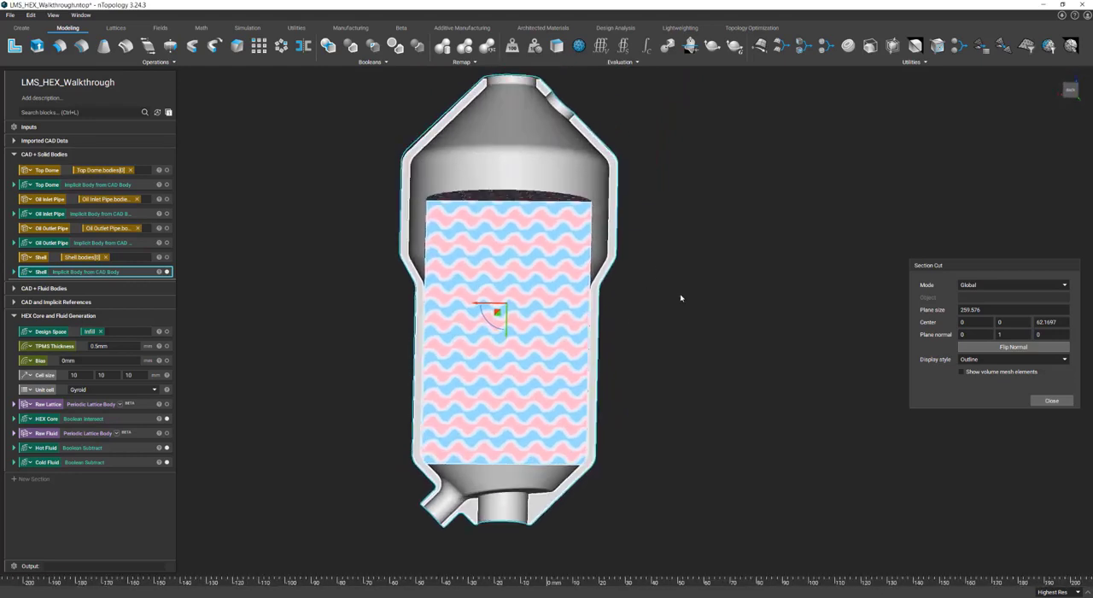
Show the Top Dome, Oil Inlet Pipe and Oil Outlet Pipe implicit bodies and inspect the gap between shell and core
left_click(167, 184)
left_click(167, 214)
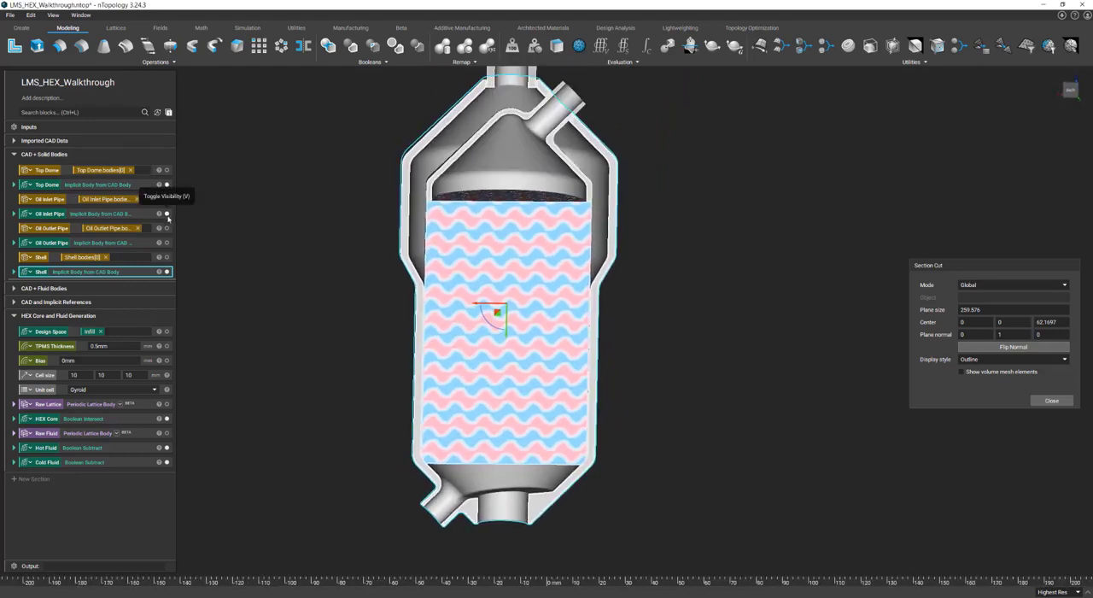
left_click(166, 243)
left_click(610, 244)
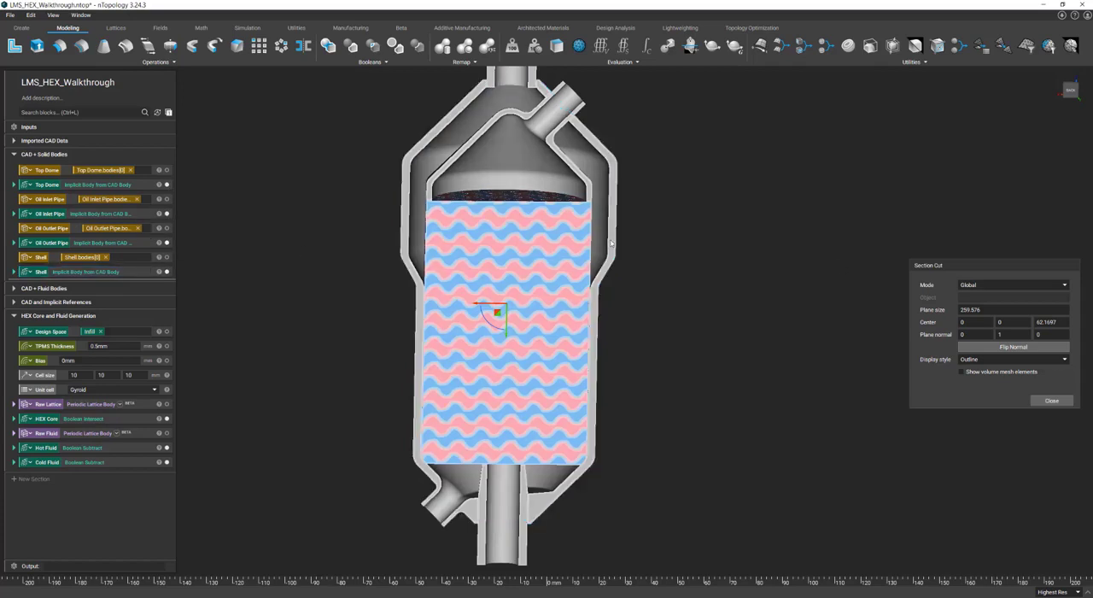
right_click_drag(611, 244, 528, 132)
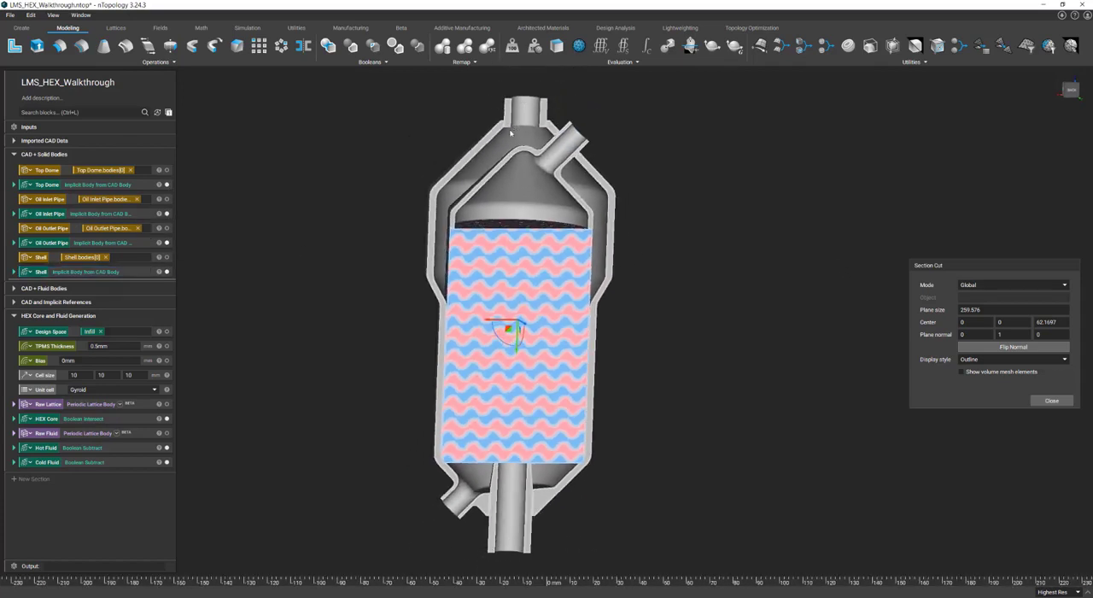
right_click_drag(475, 183, 416, 235)
scroll(464, 263, "up", 2)
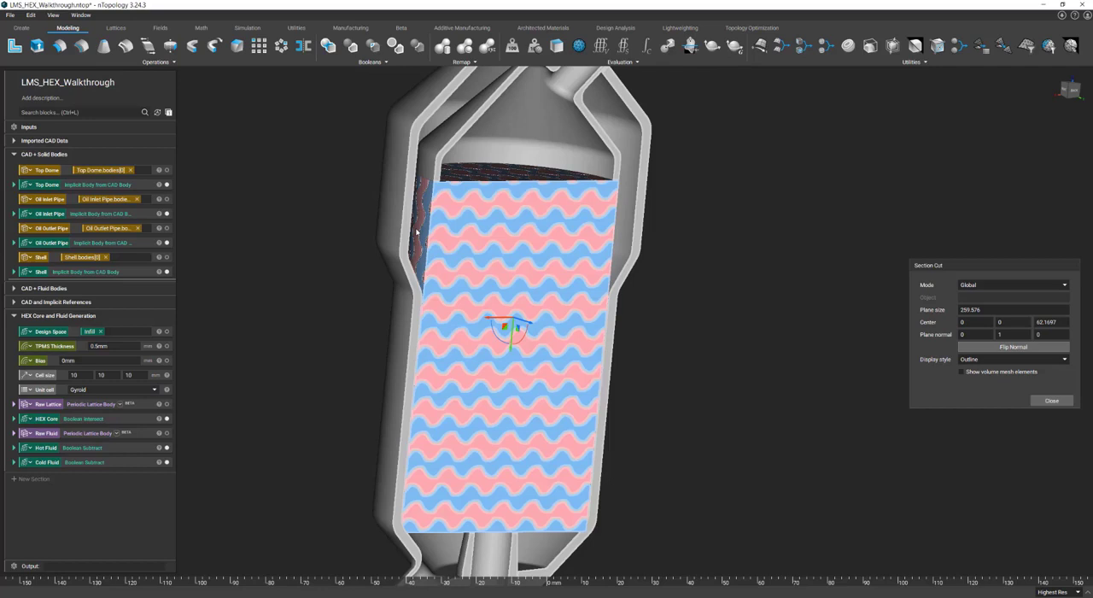
left_click(416, 232)
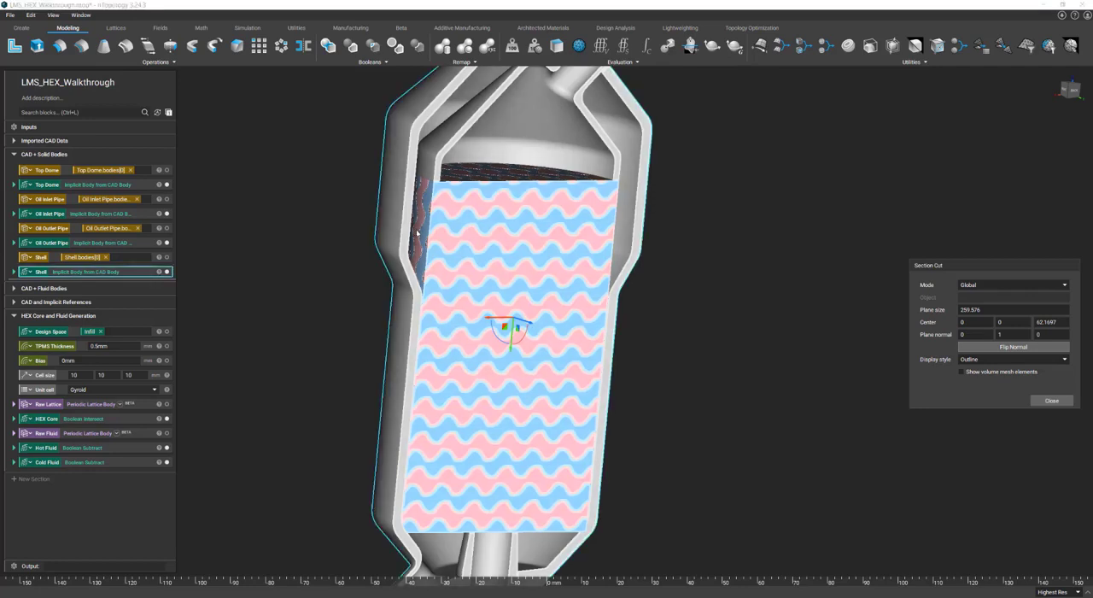
Collapse the open notebook sections, add a new section named Baffle Generation, and close the section cut
left_click(13, 155)
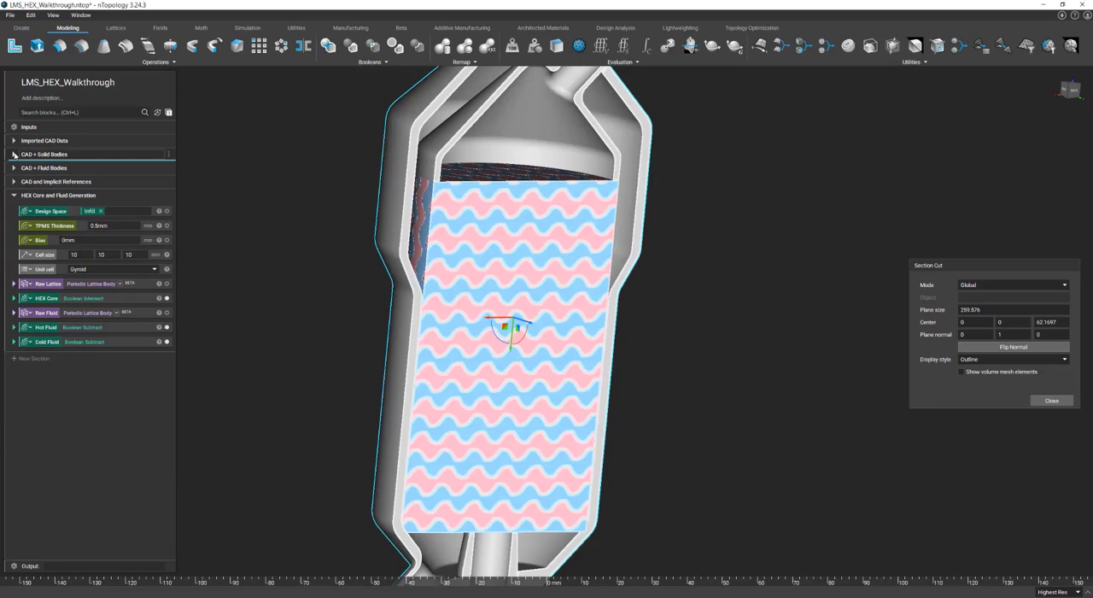
left_click(14, 196)
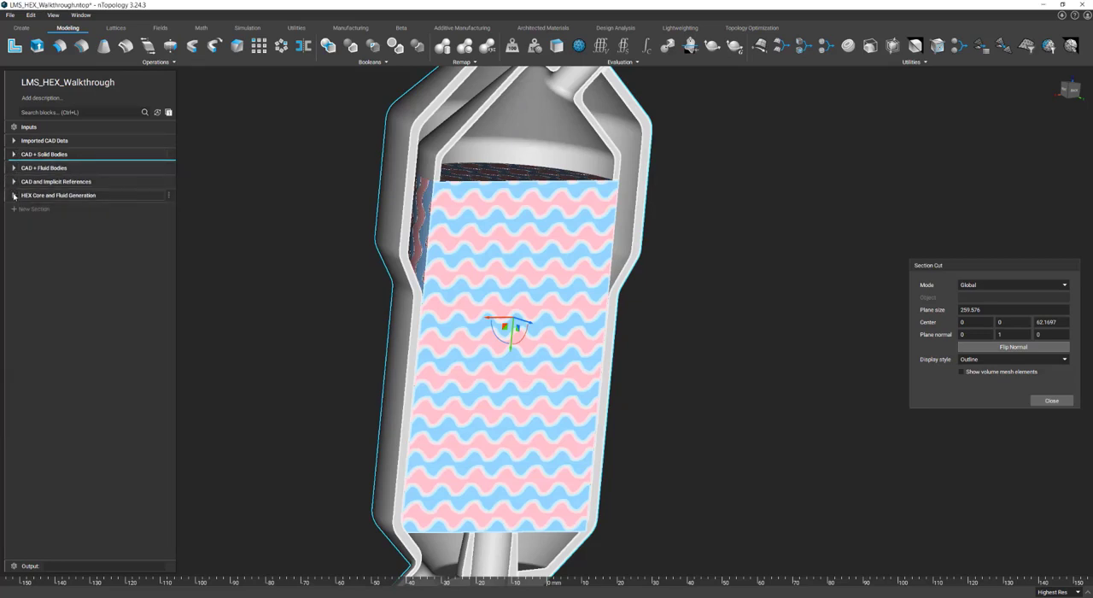
left_click(24, 210)
type("Baffle Generation")
key("Return")
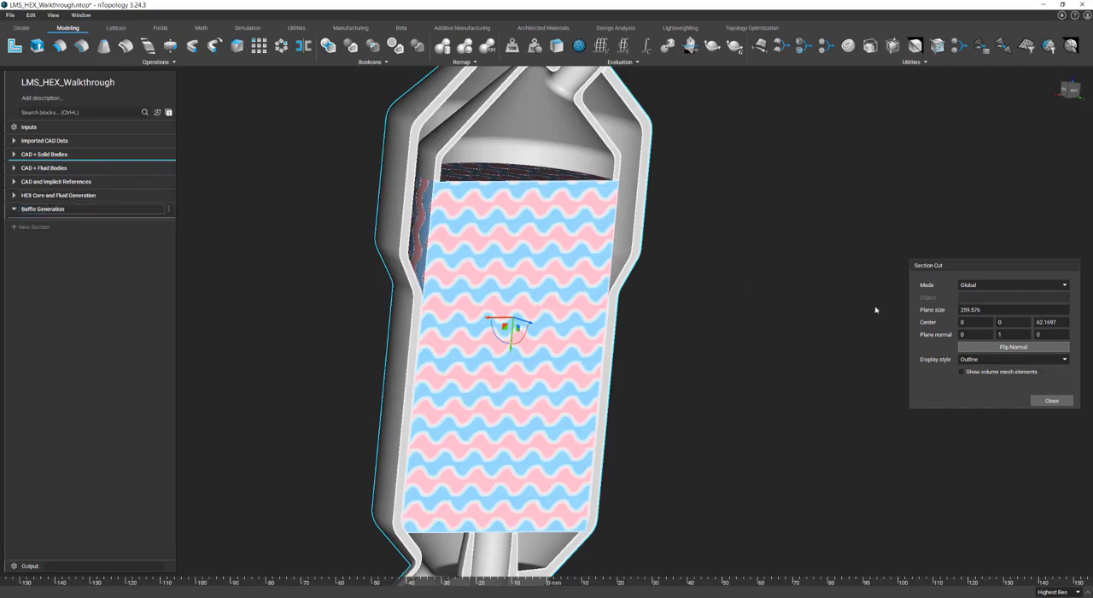
left_click(1050, 400)
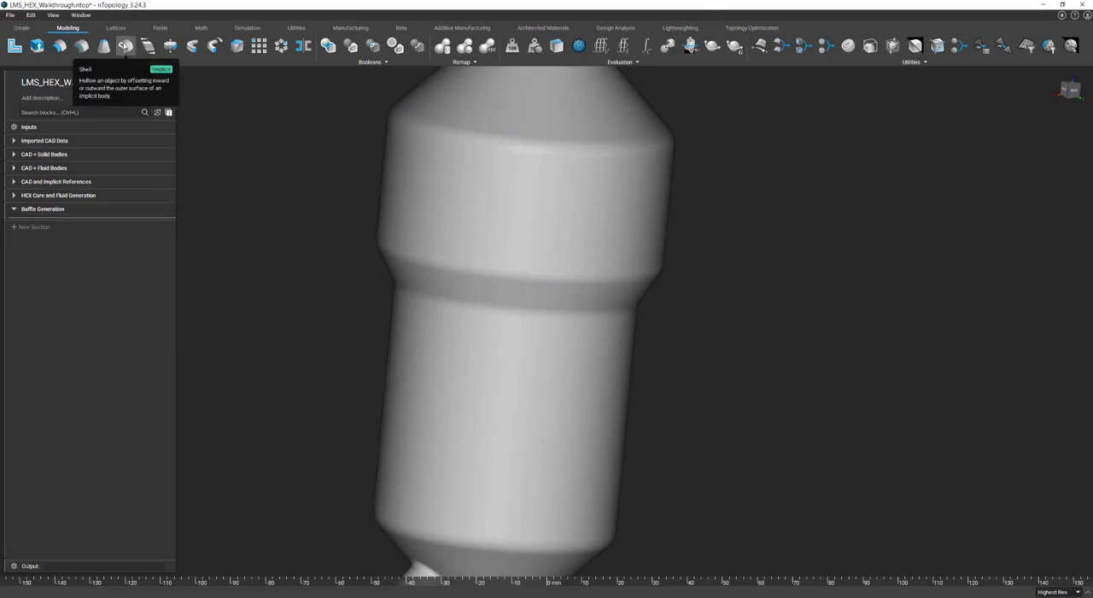
Add a Shell block with Outward direction to the Baffle Generation section and make it a variable
left_click(125, 45)
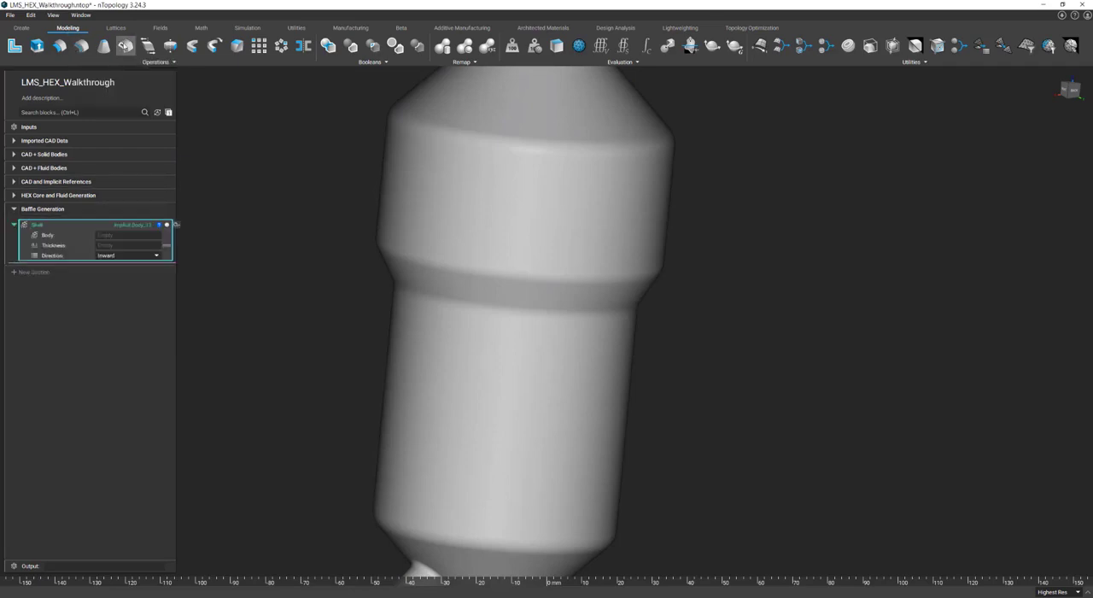
left_click(129, 256)
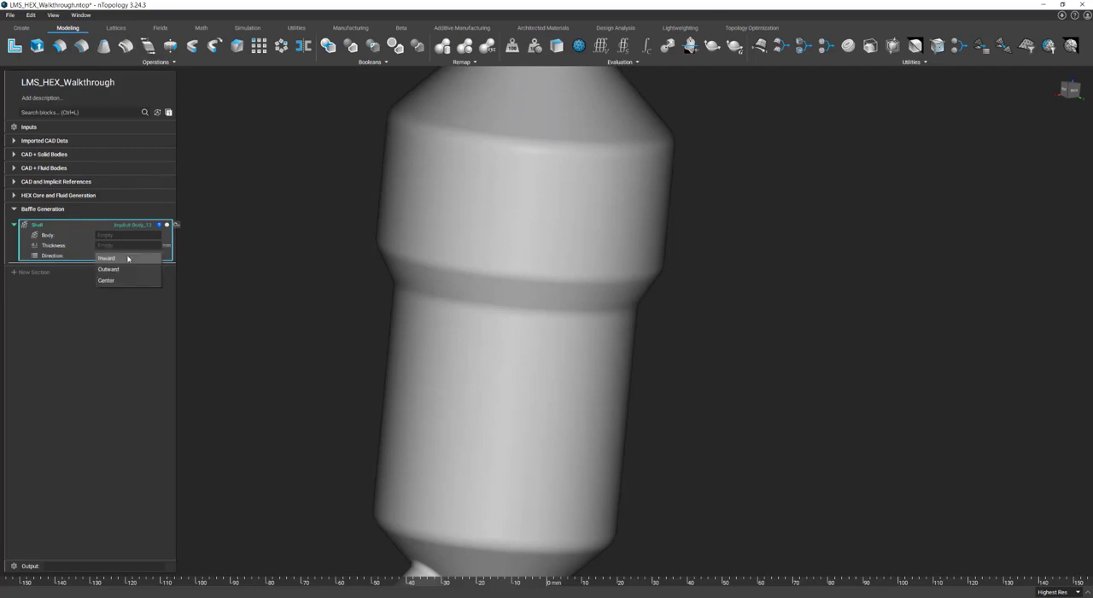
left_click(129, 269)
right_click(68, 227)
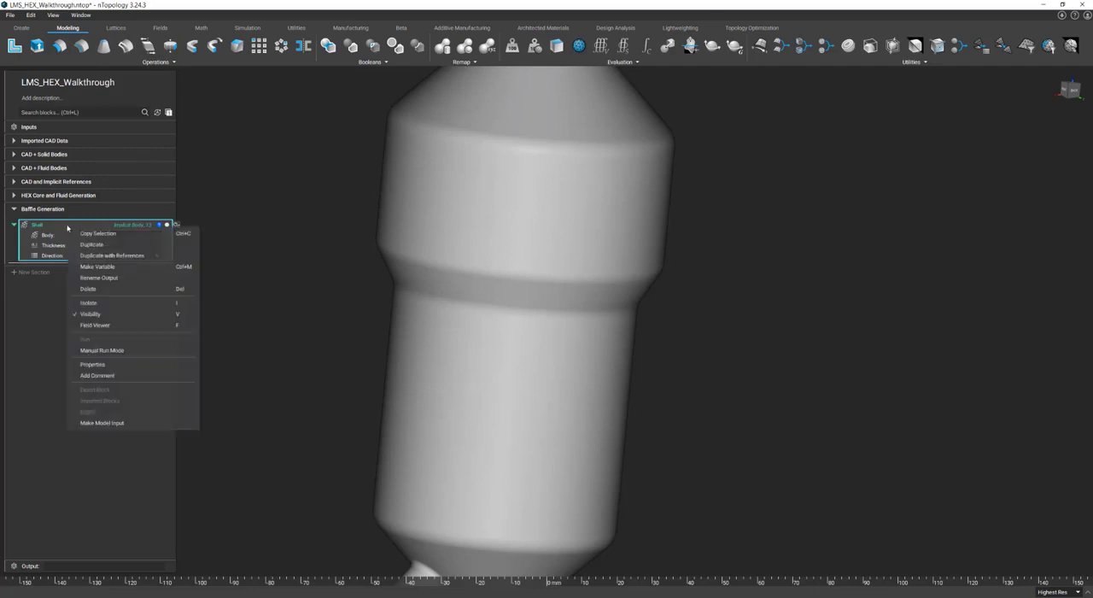
left_click(99, 268)
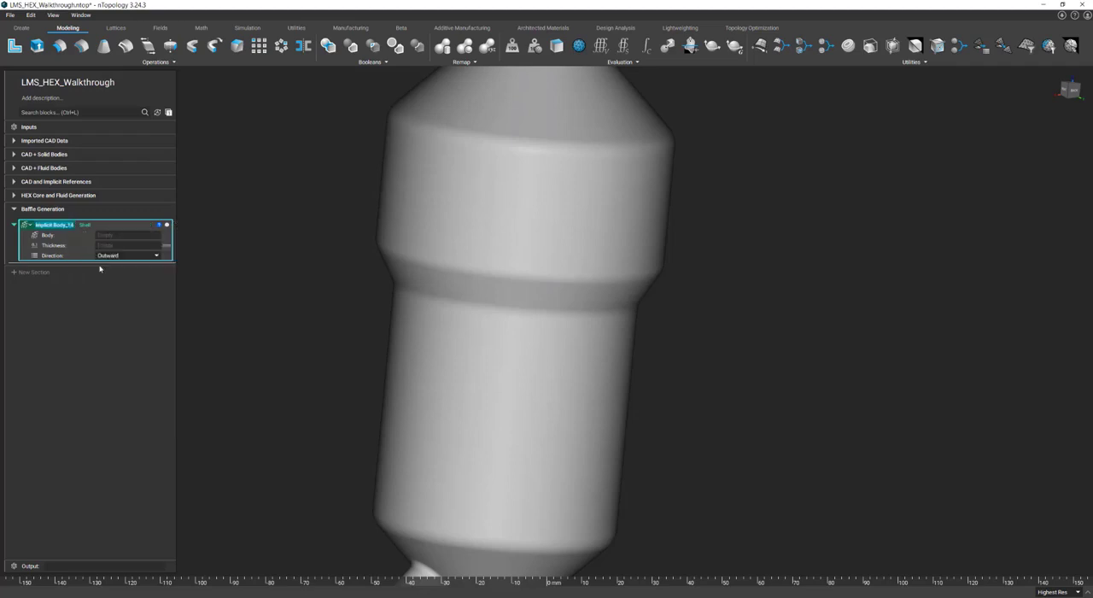
left_click(92, 242)
Make the Shell block's thickness input a variable named Baffle Thickness
right_click(68, 246)
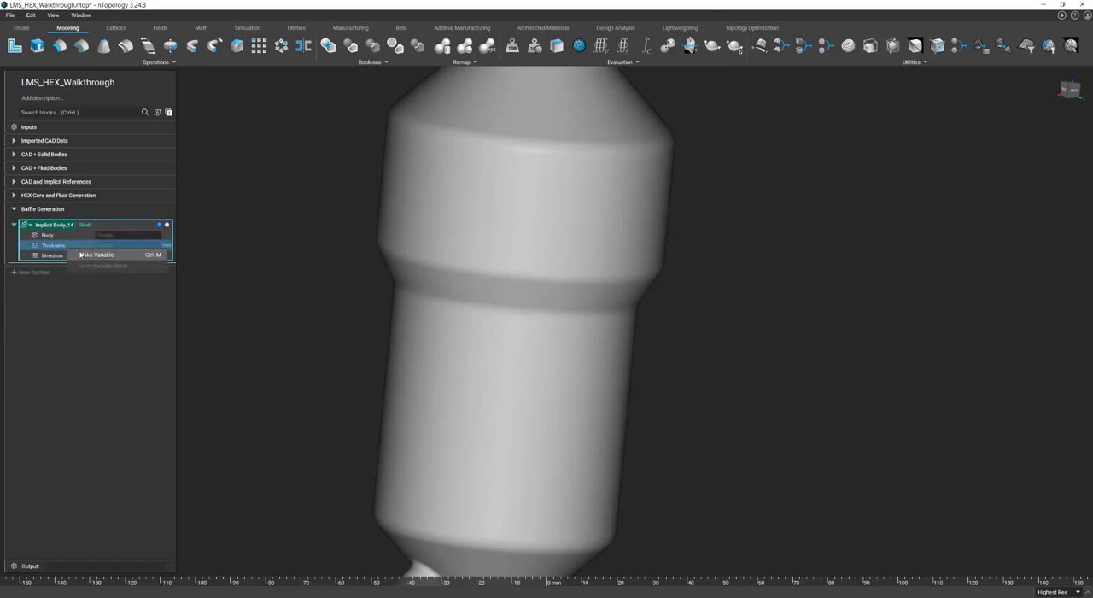
left_click(96, 255)
type("Baffle Thick")
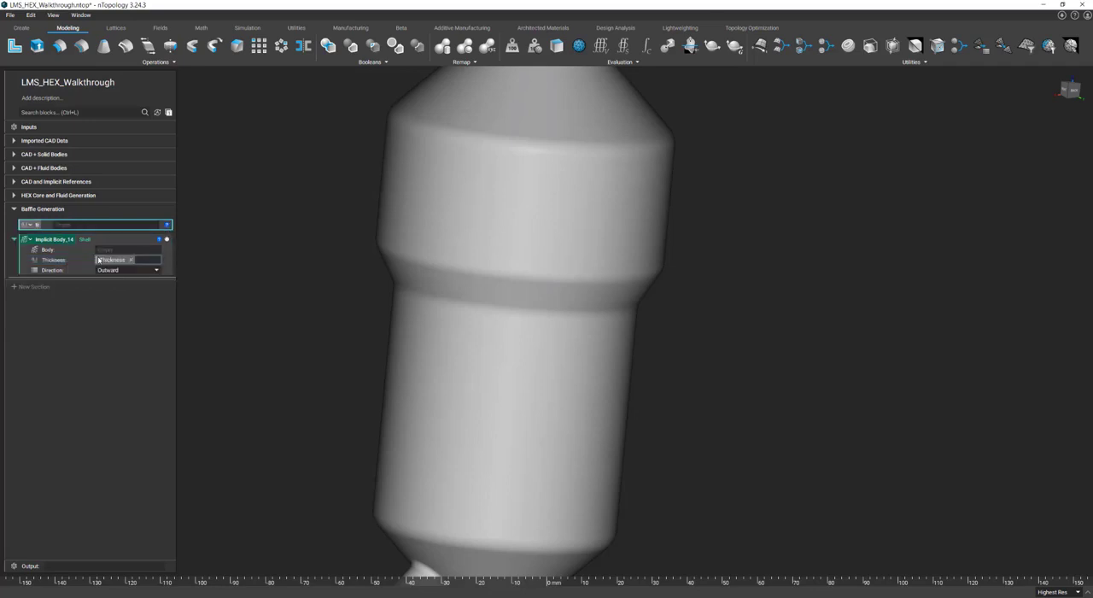
type("ness")
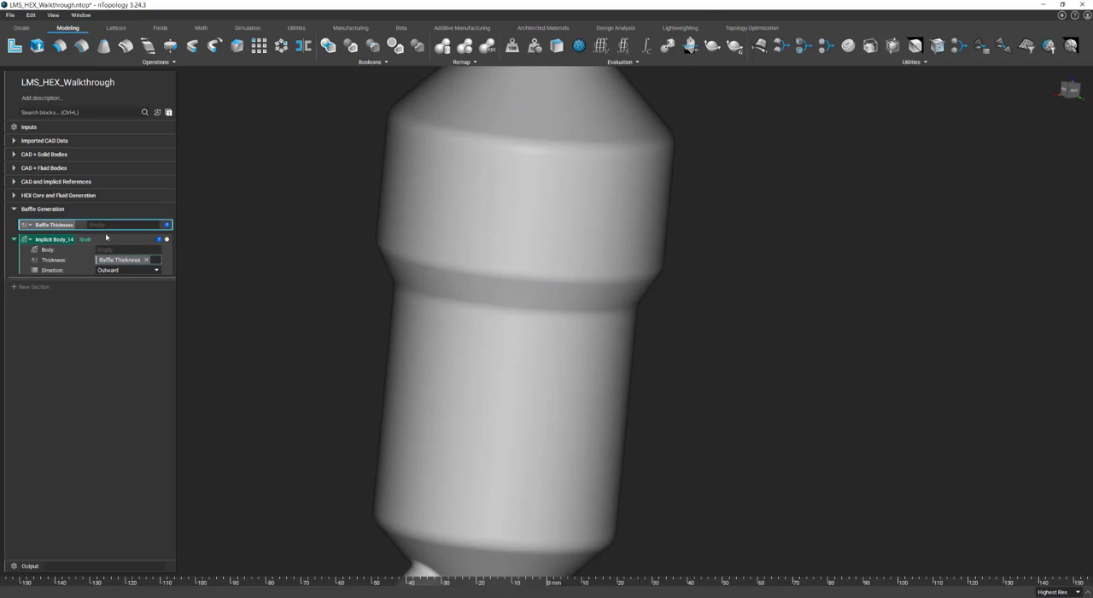
Define Baffle Thickness with a Multiply block, using the constant property of TPMS Thickness as Operand A
left_click(109, 225)
type("mul")
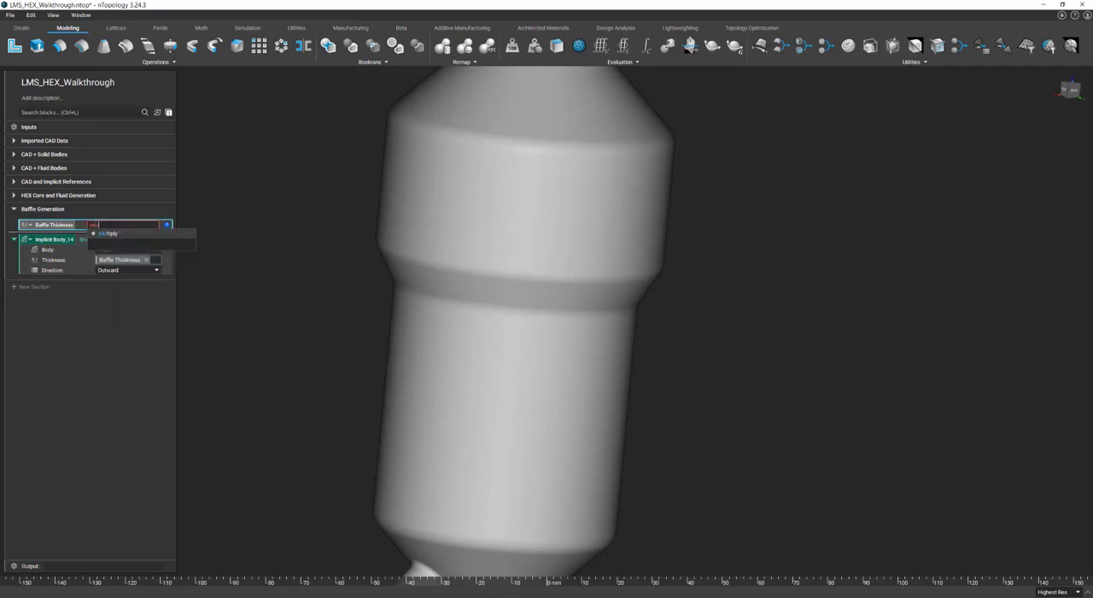
left_click(120, 235)
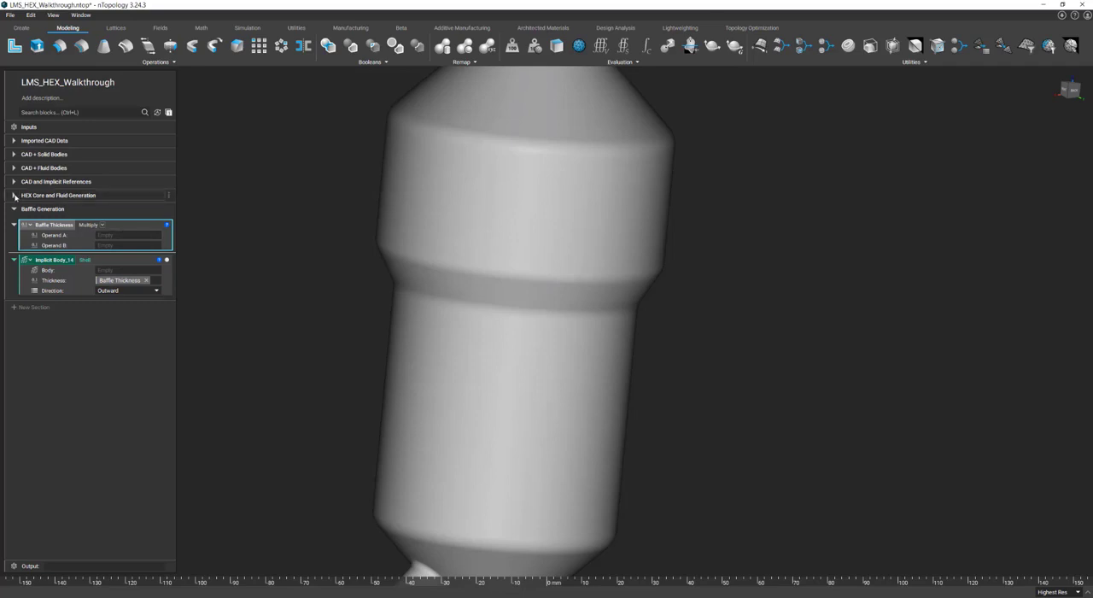
left_click(13, 195)
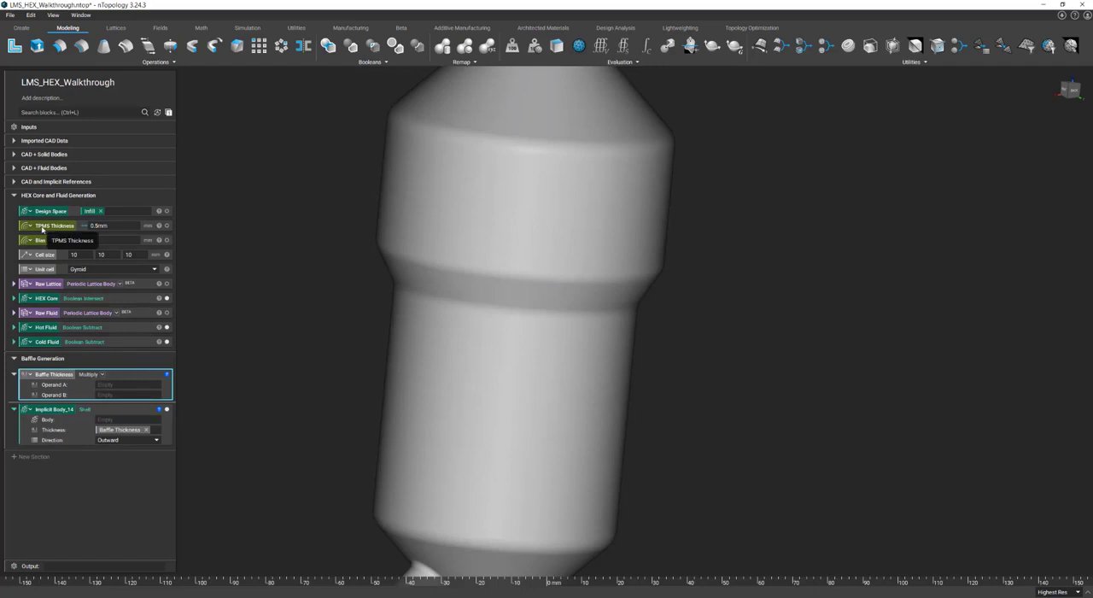
left_click(159, 227)
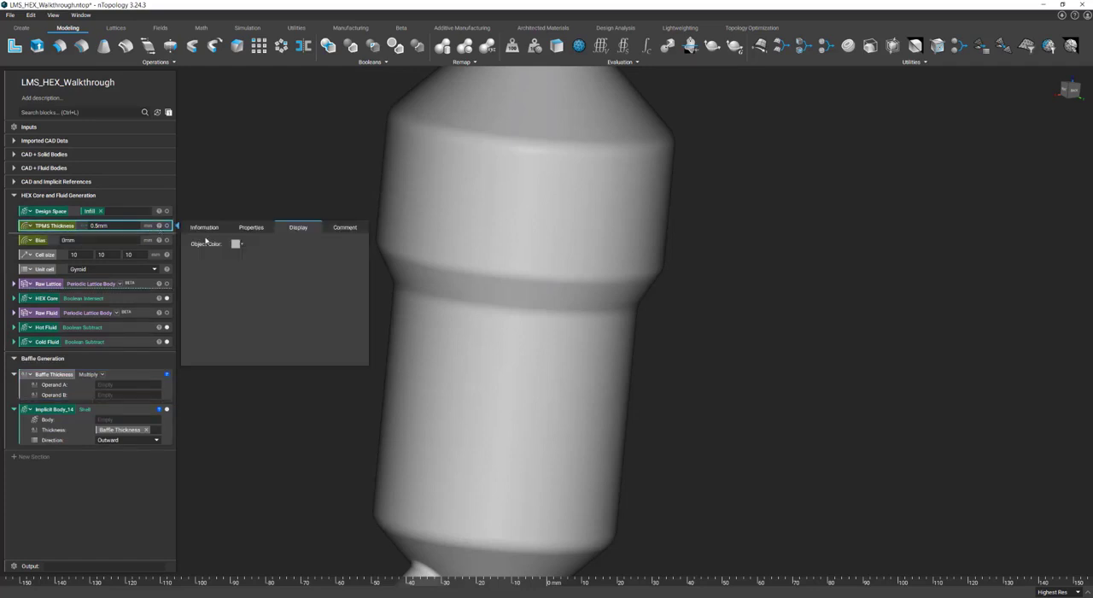
left_click(242, 229)
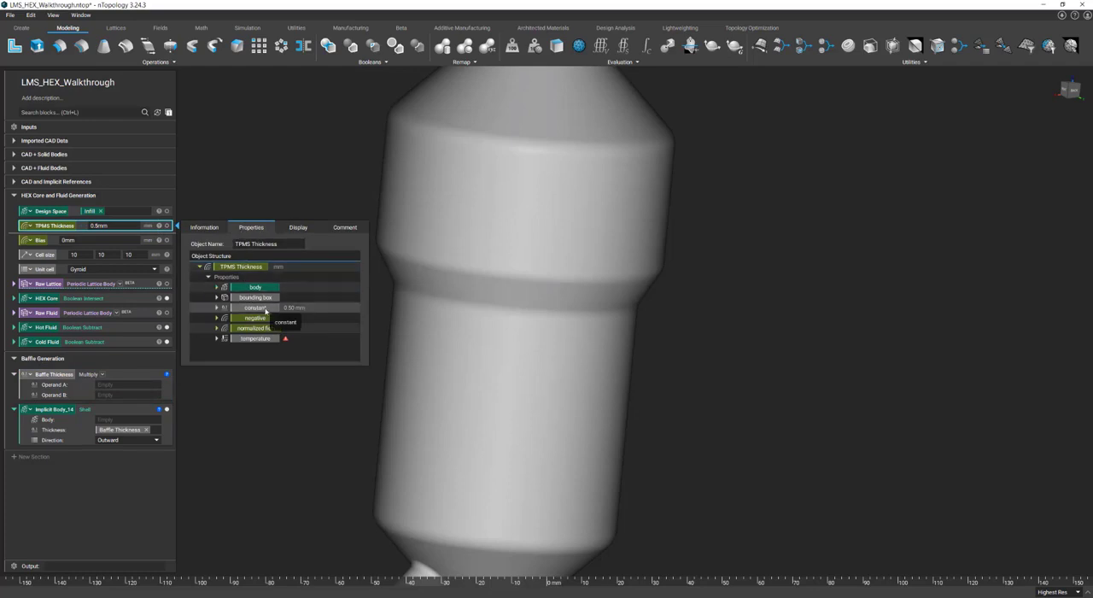
left_click_drag(266, 311, 149, 386)
Set Operand B of Baffle Thickness to 1.25, then collapse that block and the HEX Core and Fluid Generation section
left_click(142, 380)
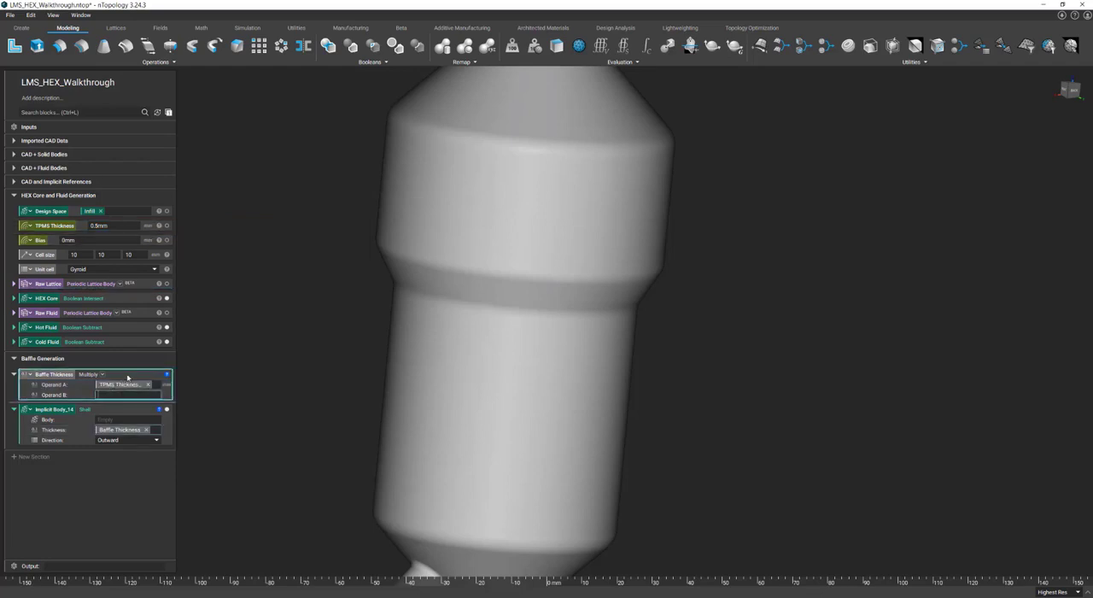
type("1.25")
key("Return")
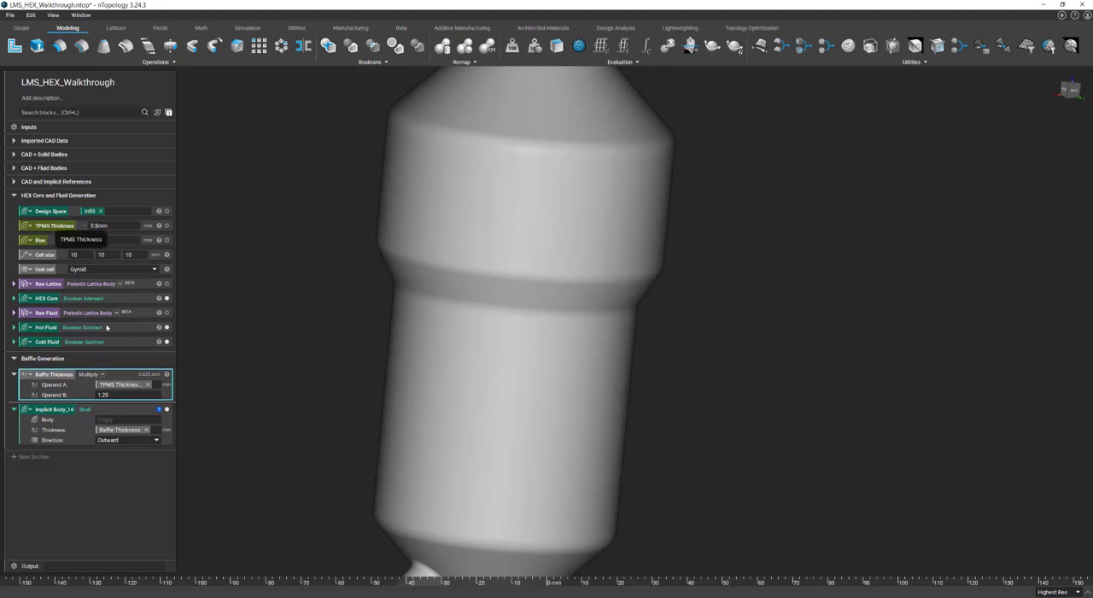
left_click(13, 374)
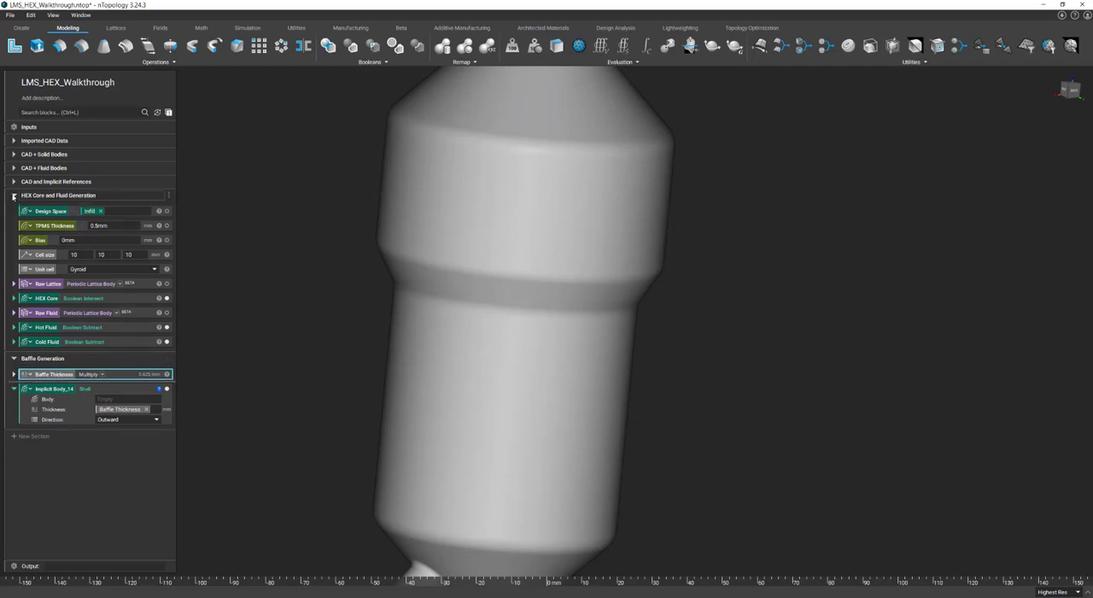
left_click(14, 195)
Copy the Shell variable and paste three copies of it into the Baffle Generation section
left_click(58, 241)
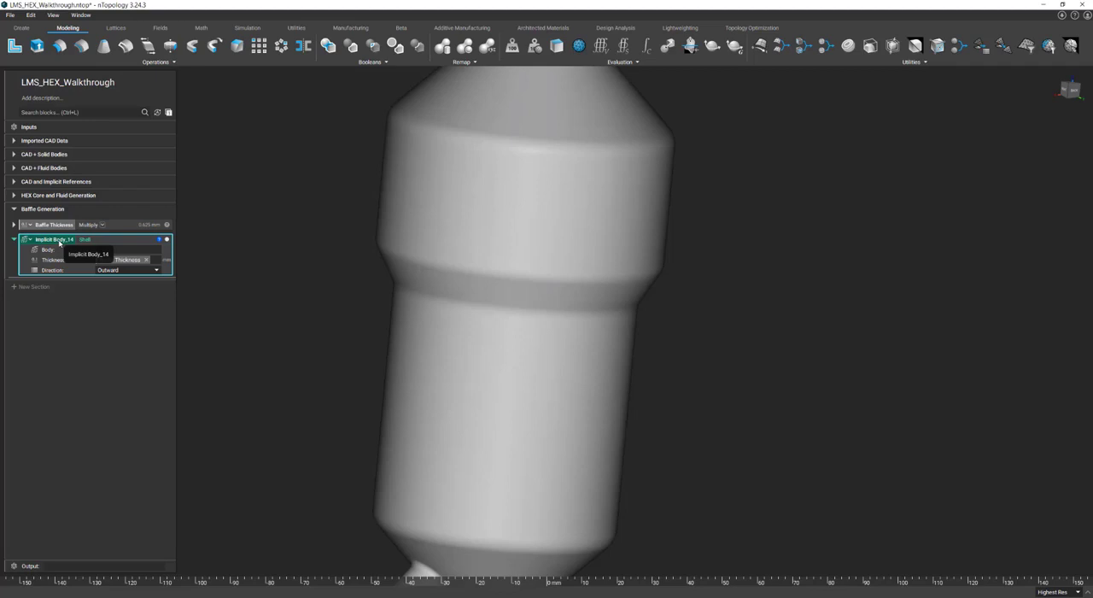
right_click(59, 243)
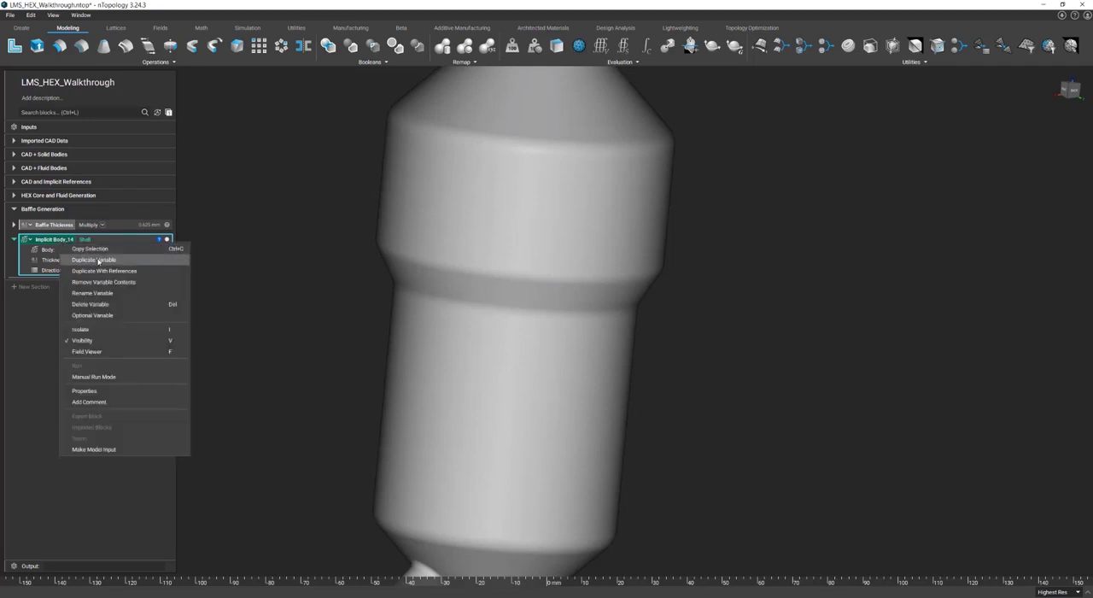
left_click(107, 249)
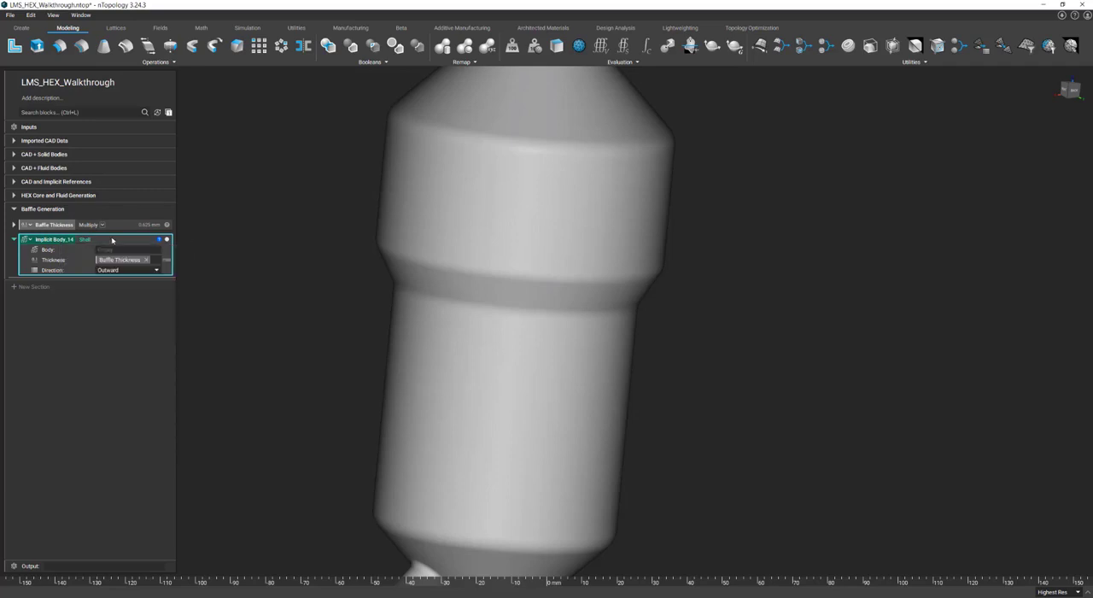
key("ctrl+v")
key("ctrl+v")
key("ctrl+v")
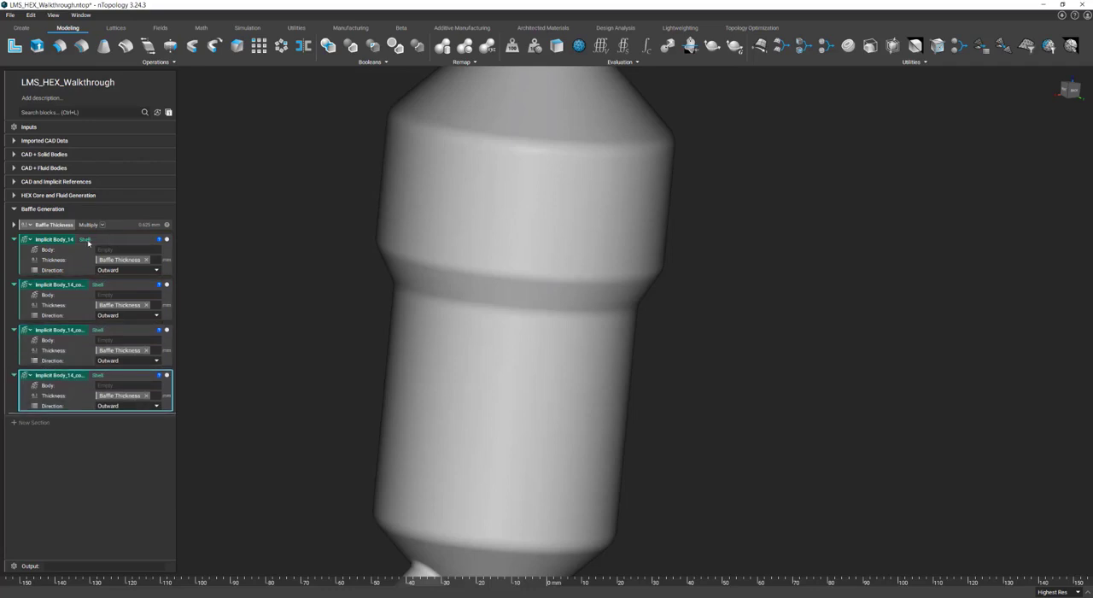
Rename the first Shell variable as Hot Inlet Baffle Volume
double_click(63, 239)
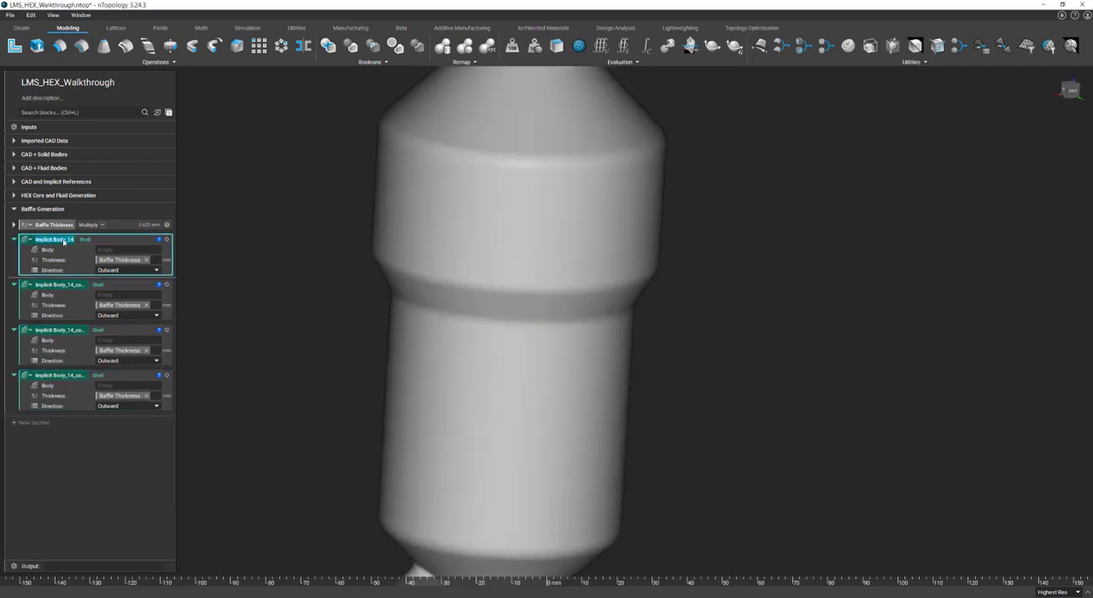
type("Hot Inlet Baffle VG")
type("lume")
key("Return")
Rename the second Shell variable in Baffle Generation as Hot Outlet Baffle Volume, reusing the copied name
double_click(59, 287)
key("ctrl+v")
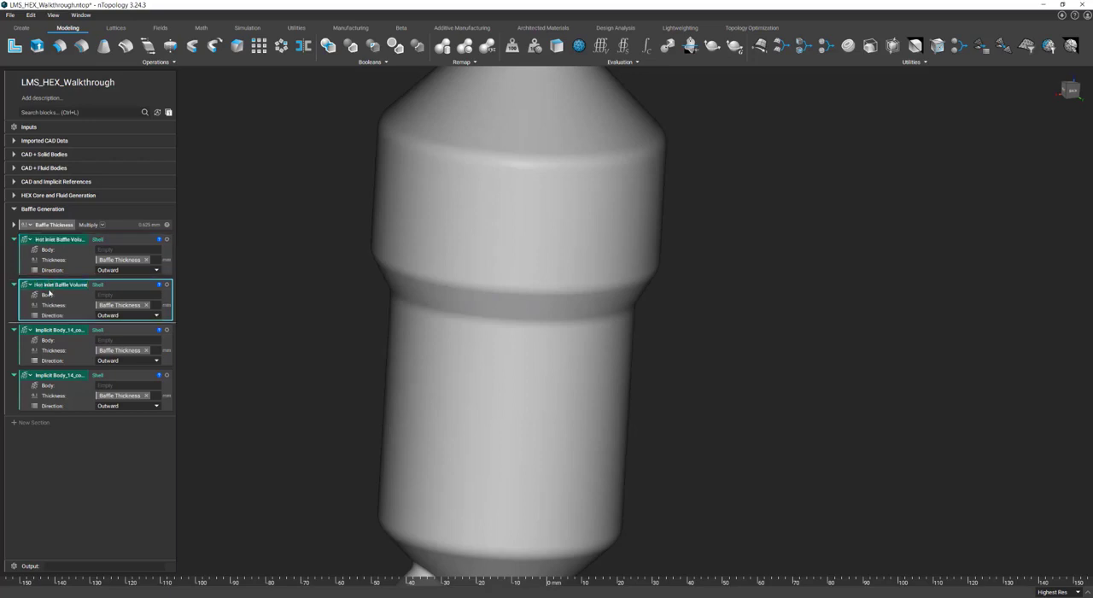
key("BackSpace")
key("BackSpace")
type("Out")
Rename the third Shell variable in Baffle Generation as Cold Inlet Baffle Volume
double_click(58, 329)
key("ctrl+v")
key("BackSpace")
key("BackSpace")
key("BackSpace")
type("Cold")
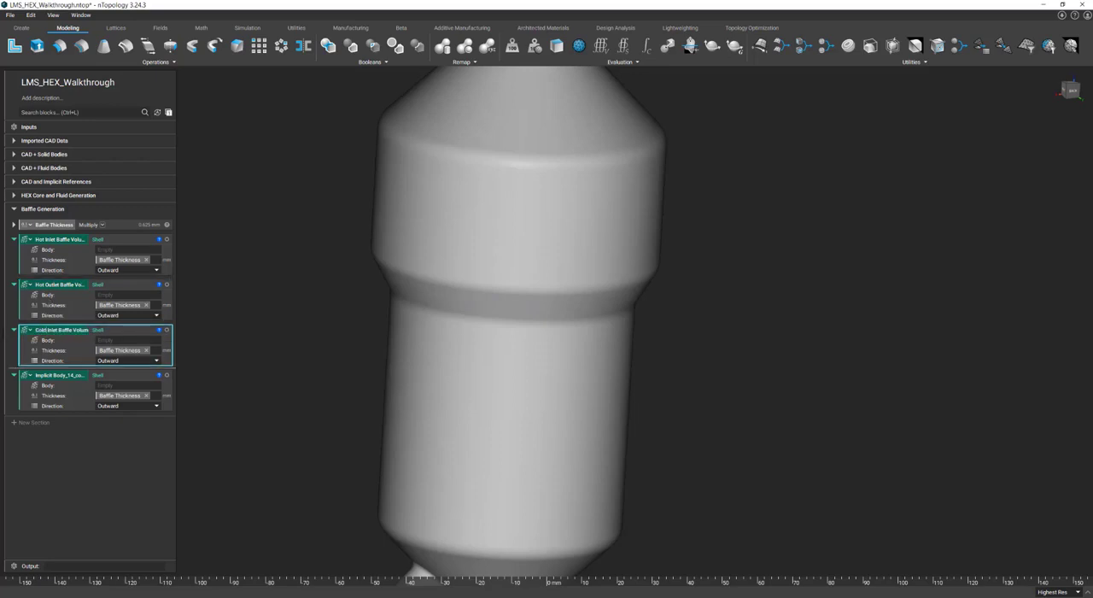
Rename the fourth Shell variable in Baffle Generation as Cold Outlet Baffle Volume
double_click(48, 376)
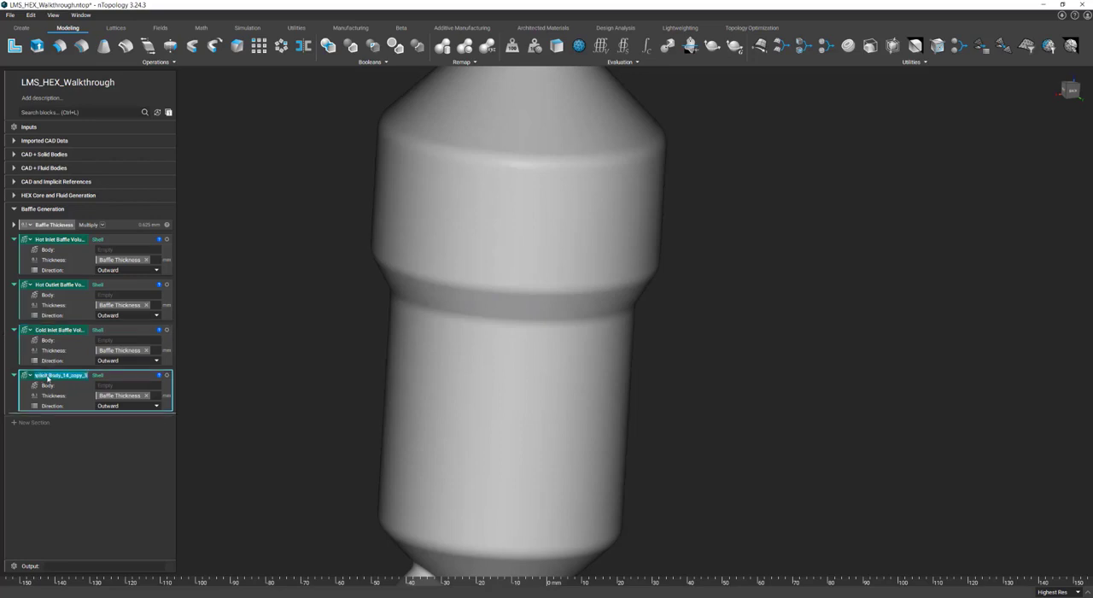
key("ctrl+v")
key("ctrl+shift+Left")
key("ctrl+shift+Left")
type("Cold Outlet")
key("Return")
left_click_drag(61, 377, 51, 321)
Isolate the Sidewall Plenum implicit body from CAD + Fluid Bodies and use it as the Body of Hot Inlet Baffle Volume
left_click(13, 169)
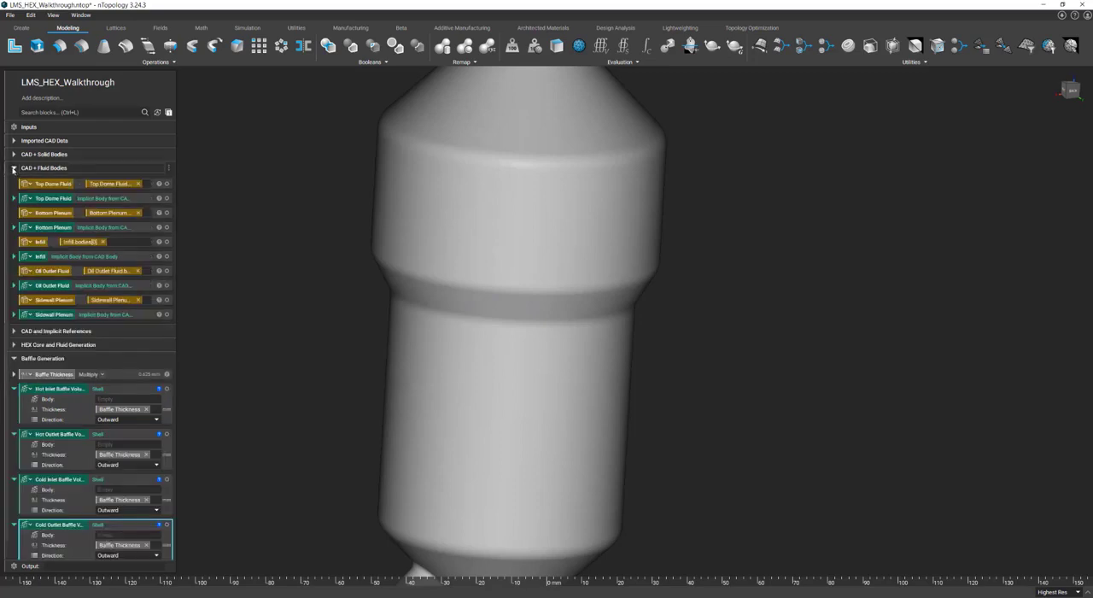
left_click(68, 315)
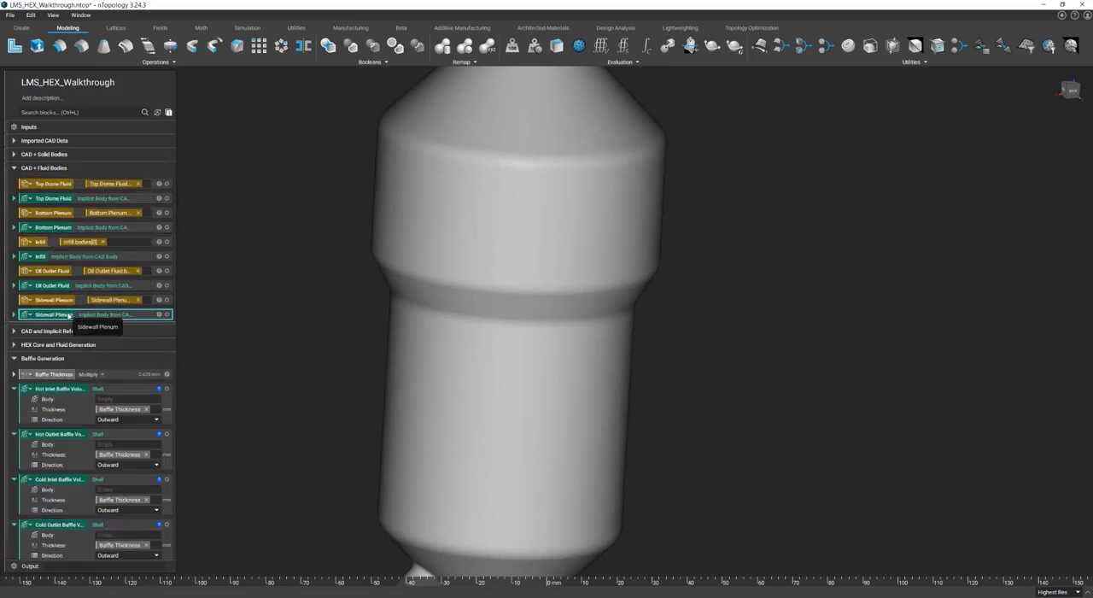
key("i")
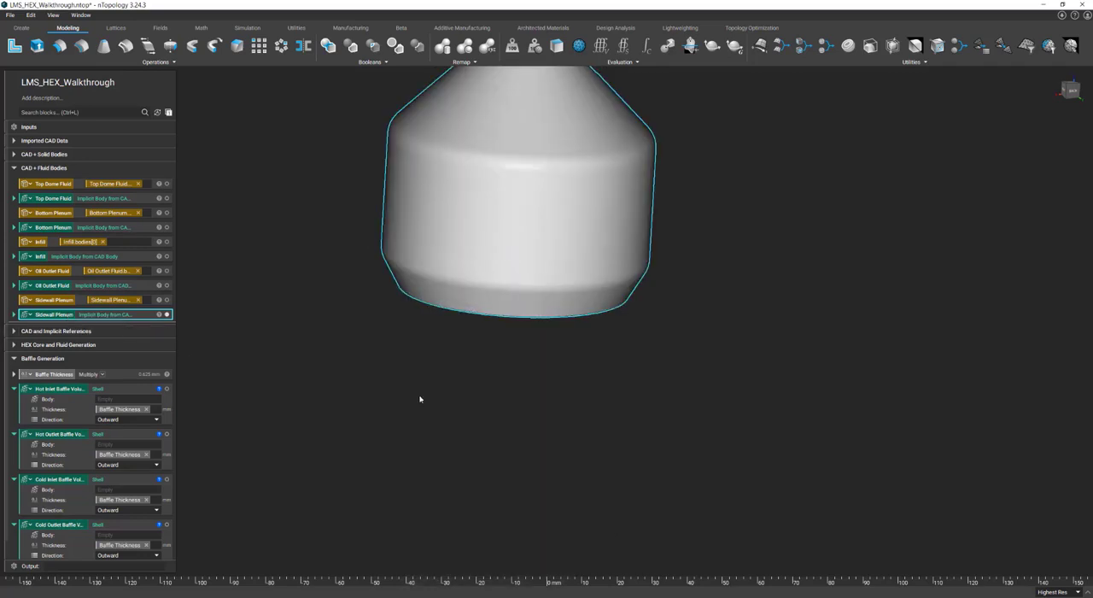
right_click_drag(420, 399, 420, 343)
scroll(131, 375, "down", 1)
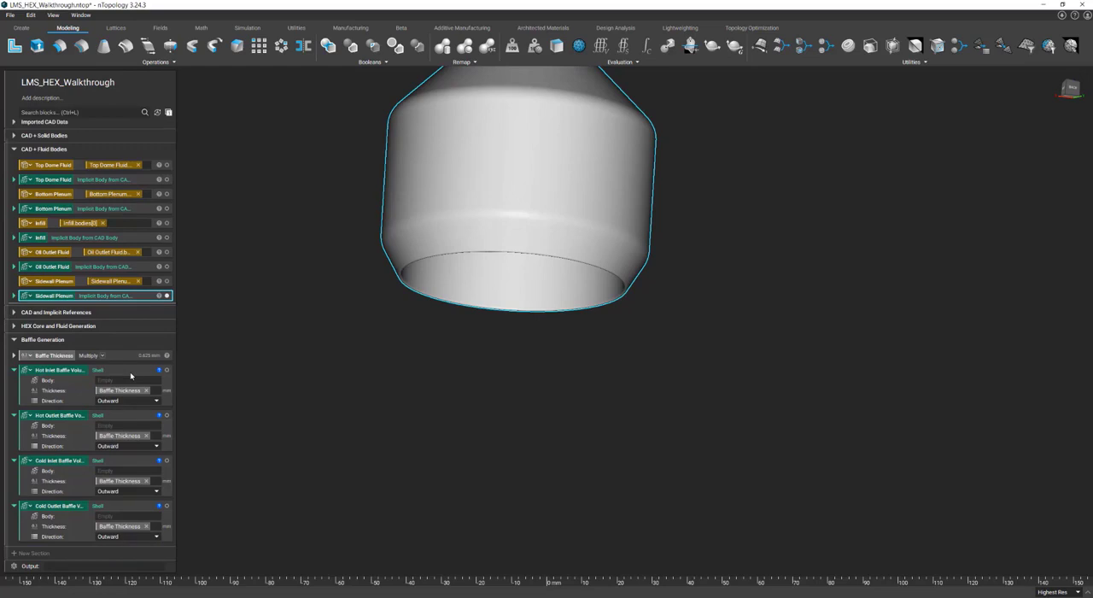
left_click_drag(61, 298, 129, 389)
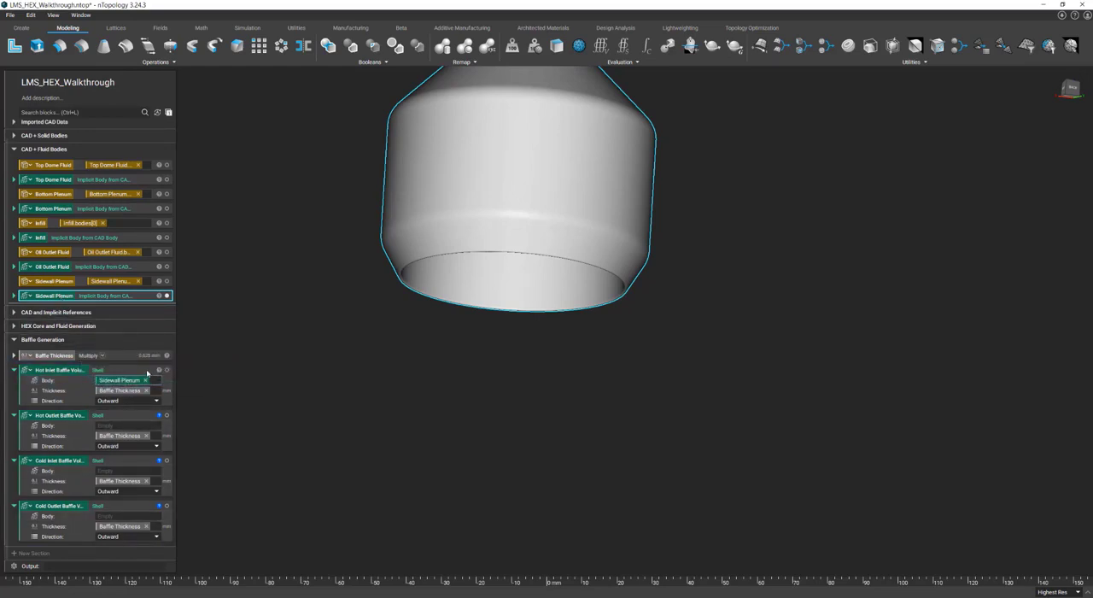
Isolate Hot Inlet Baffle Volume and section it with a global cut whose plane normal is 0, 1, 0
left_click(147, 372)
key("i")
right_click_drag(524, 355, 505, 387)
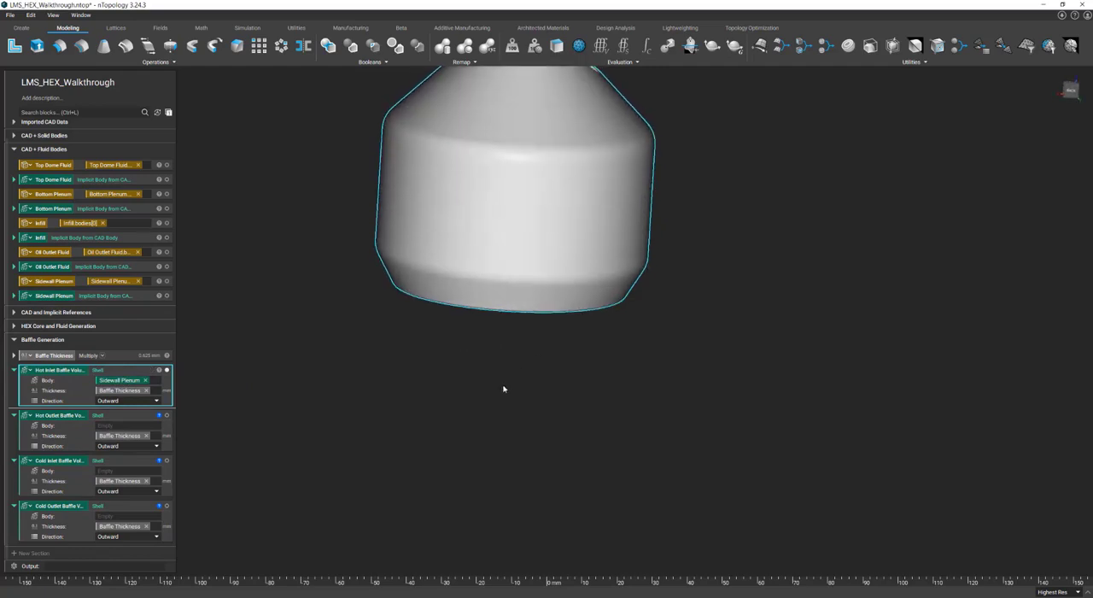
key("x")
double_click(1009, 334)
type("1")
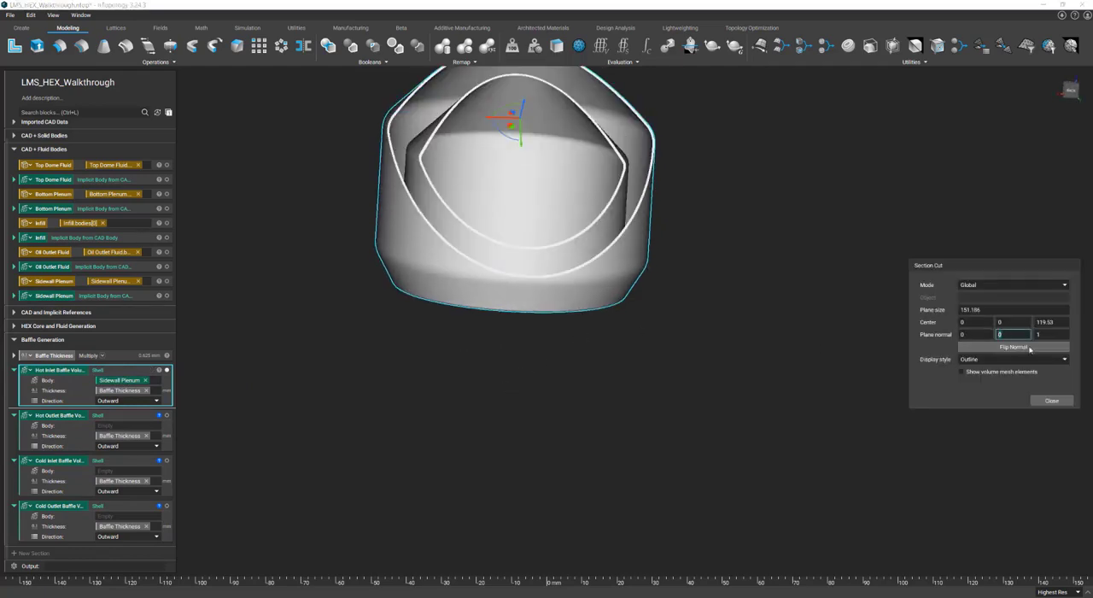
double_click(1056, 335)
type("0")
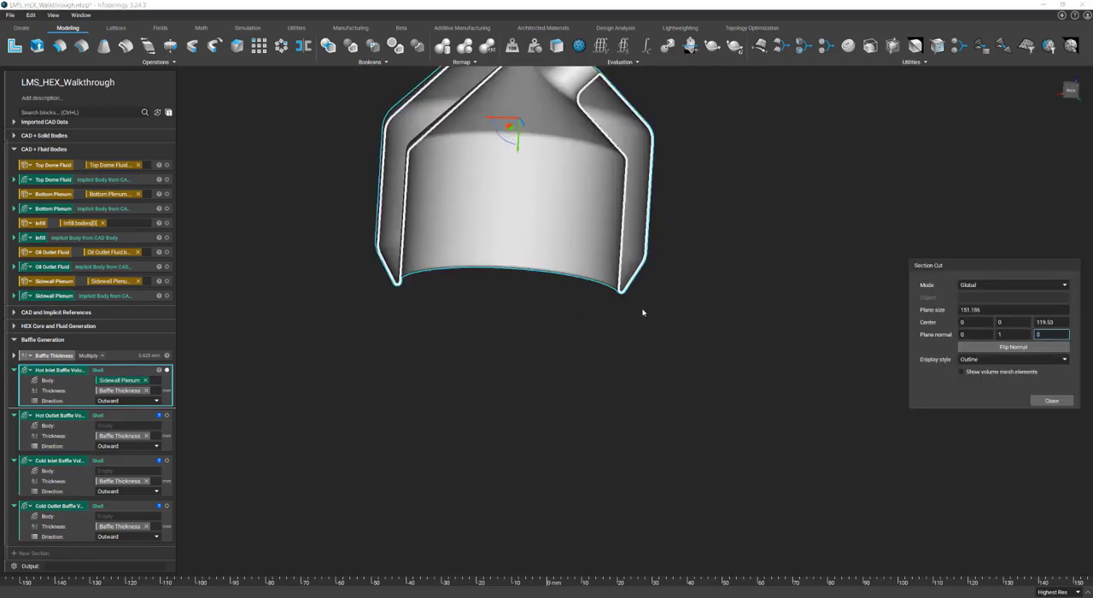
scroll(642, 312, "down", 5)
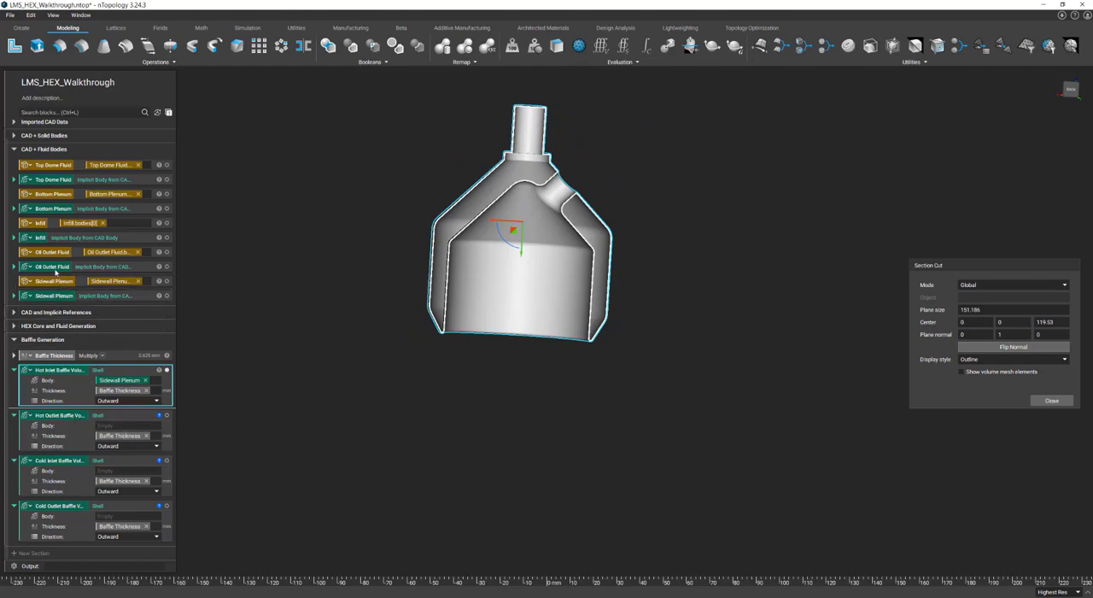
Assign Oil Outlet Fluid, Bottom Plenum and Top Dome Fluid as bodies of the Hot Outlet, Cold Inlet and Cold Outlet volumes, and show all three
left_click_drag(55, 269, 127, 432)
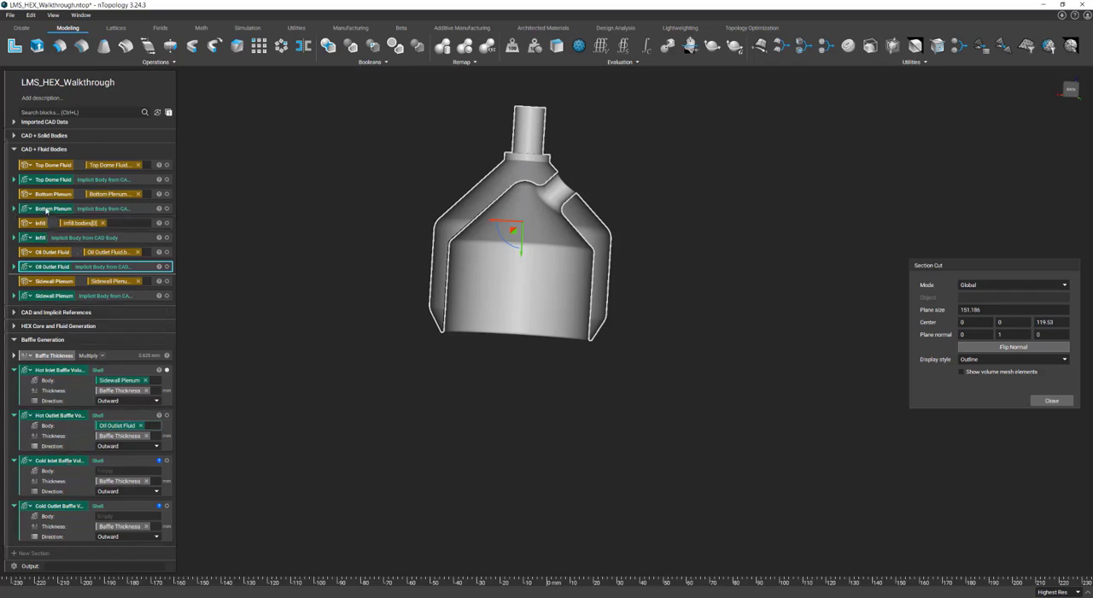
left_click_drag(53, 209, 126, 472)
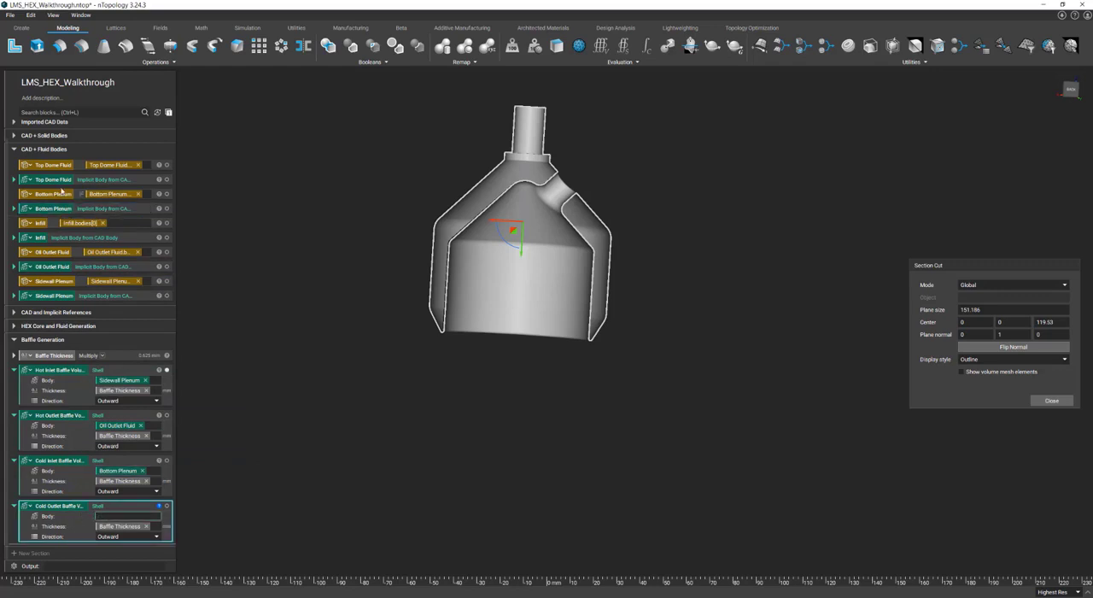
left_click_drag(58, 181, 128, 517)
left_click(166, 415)
left_click(167, 460)
left_click(166, 507)
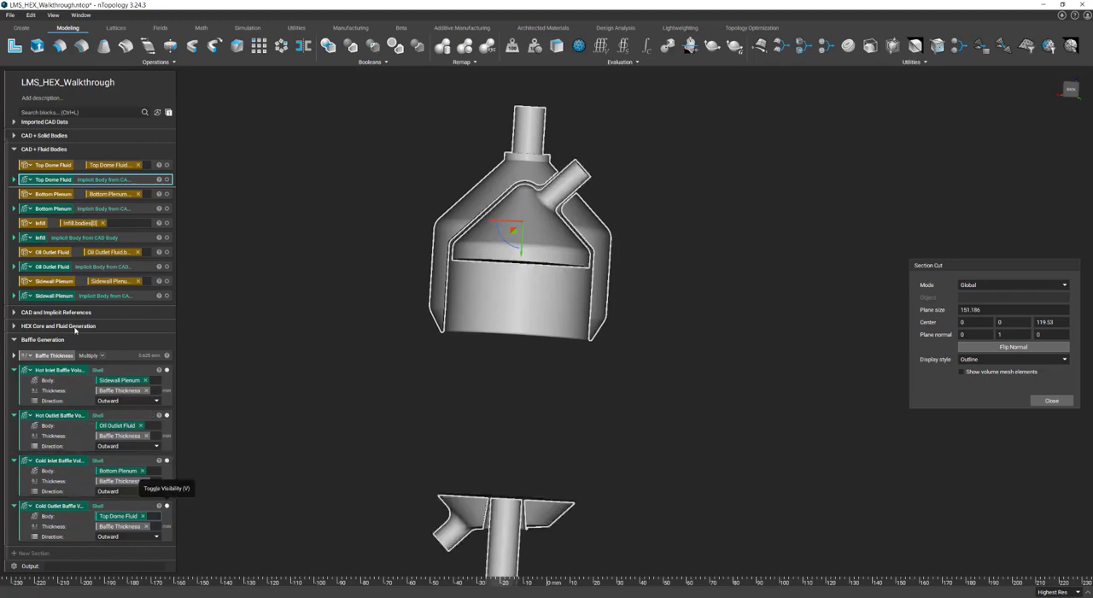
Collapse CAD + Fluid Bodies and show the Hot Fluid and Cold Fluid bodies from the HEX Core and Fluid Generation section
left_click(14, 149)
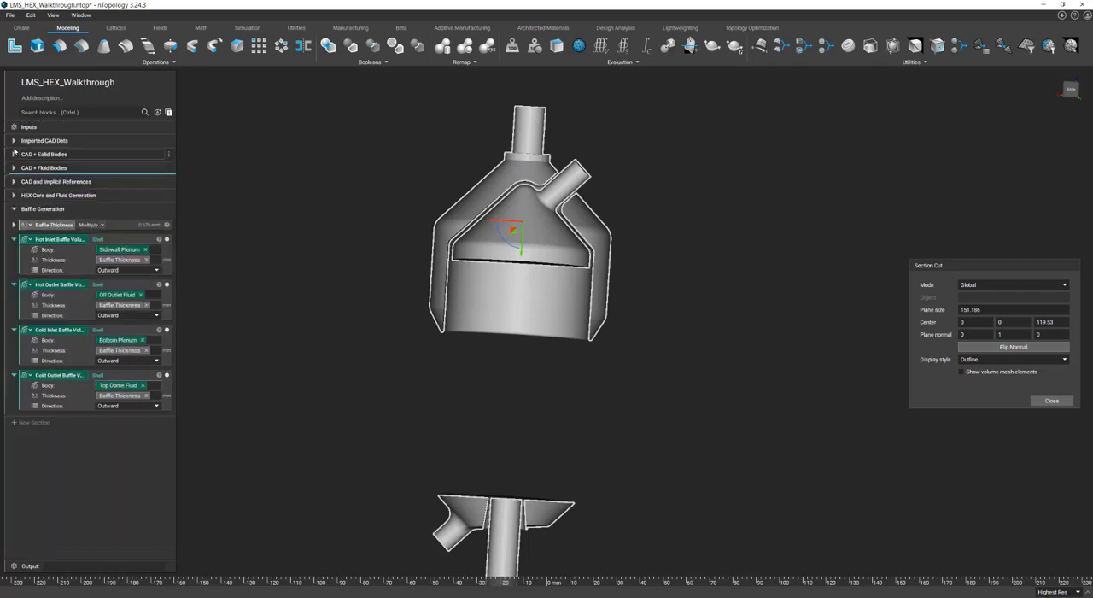
left_click(13, 196)
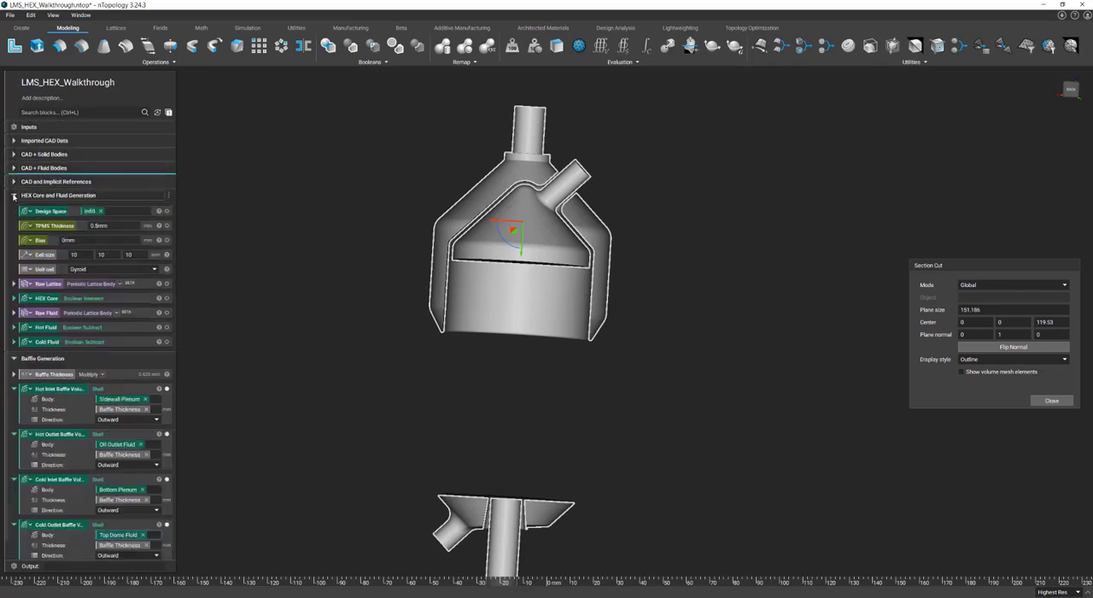
left_click(167, 328)
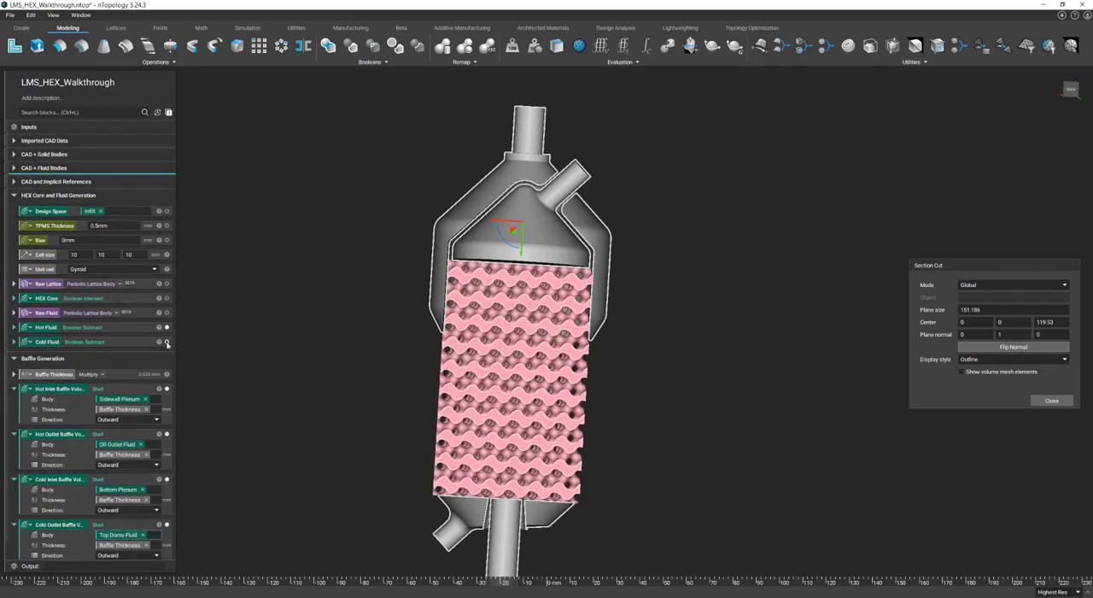
left_click(167, 342)
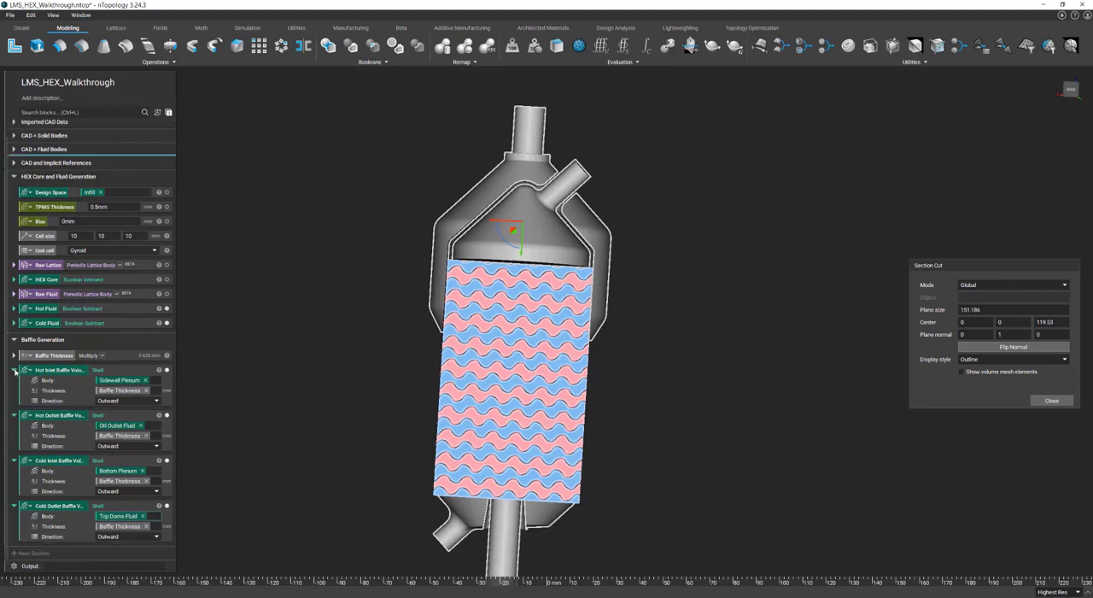
Collapse the four Shell volume blocks in the Baffle Generation section
left_click(13, 390)
left_click(13, 403)
left_click(14, 418)
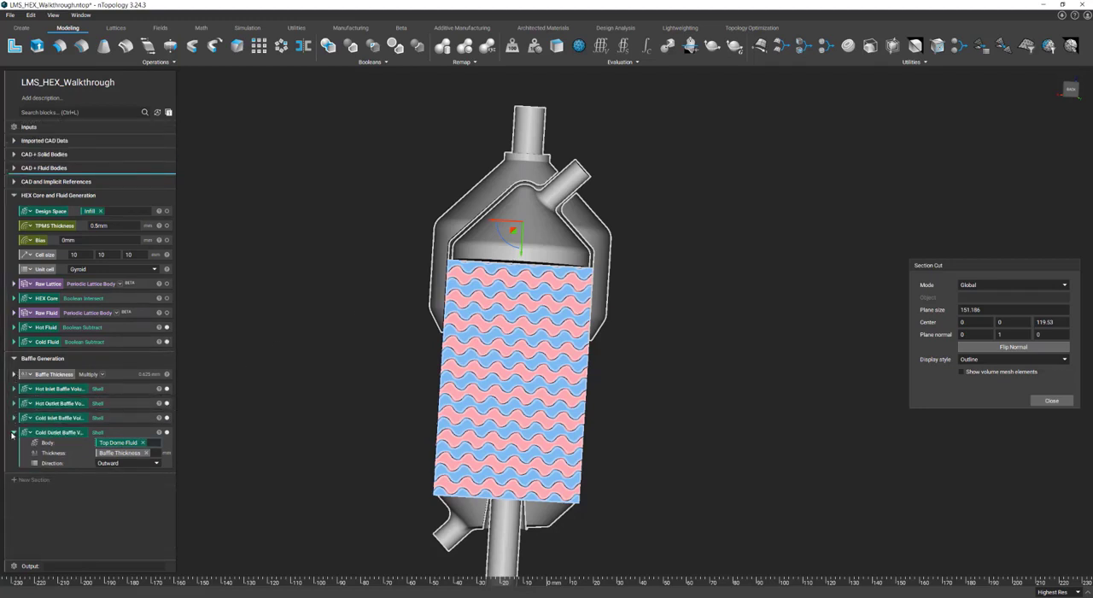
left_click(14, 432)
Add a Boolean Intersect block after Cold Outlet Baffle Volume, make it a variable, and duplicate it three times
left_click(46, 433)
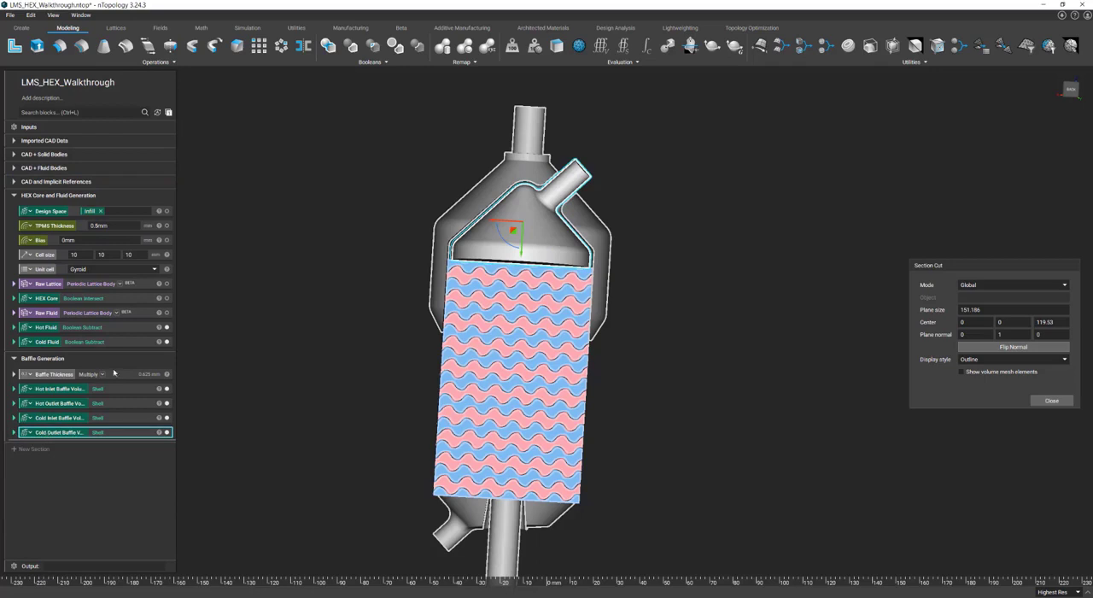
left_click(372, 46)
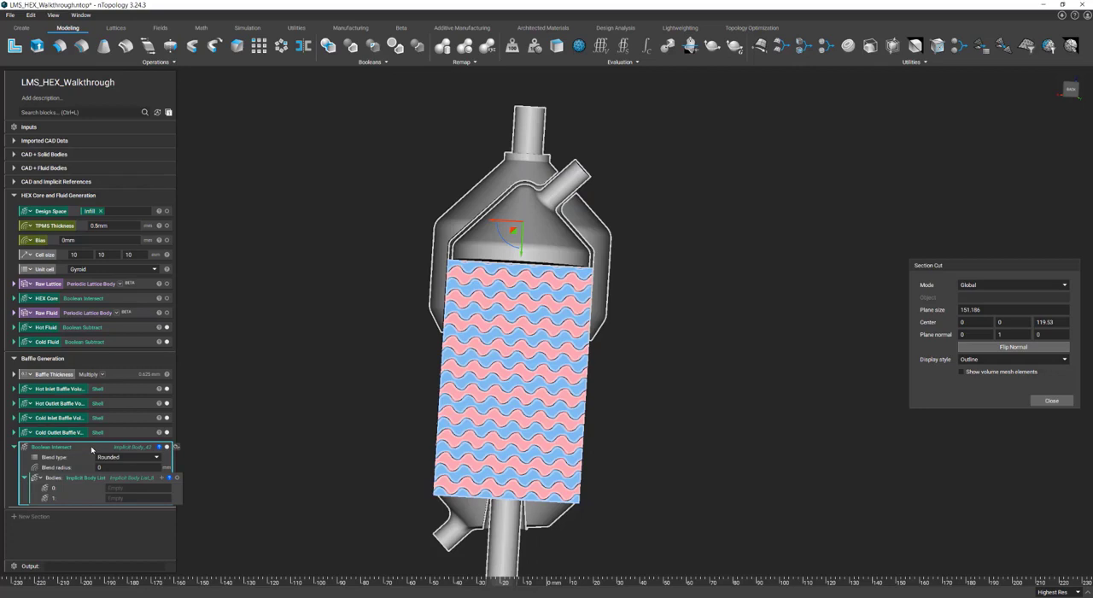
right_click(92, 449)
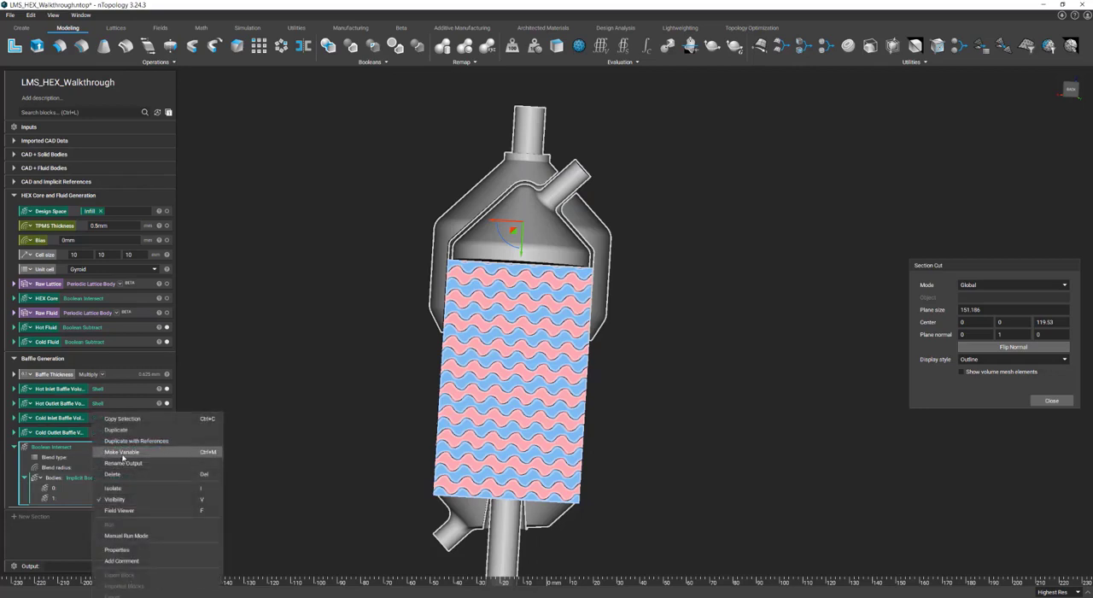
left_click(123, 454)
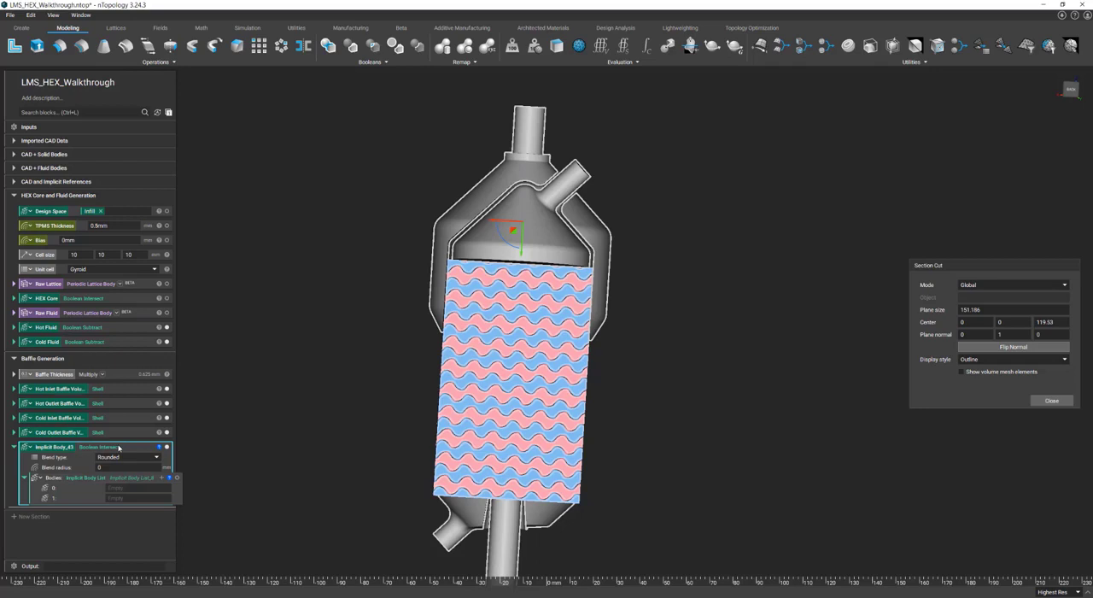
key("ctrl+d")
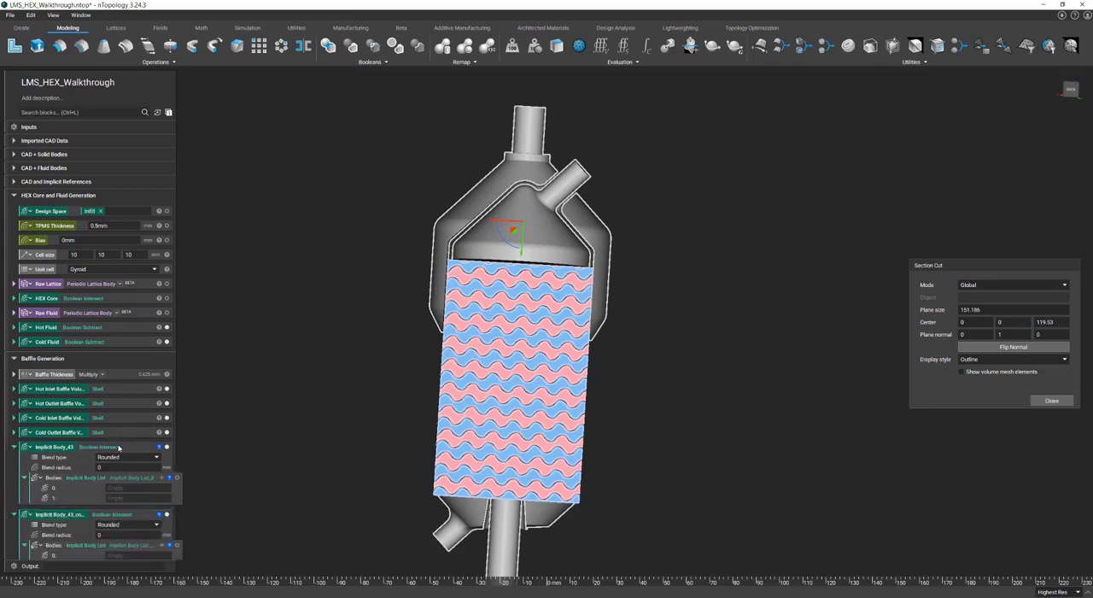
key("ctrl+d")
key("ctrl+d")
scroll(119, 448, "down", 2)
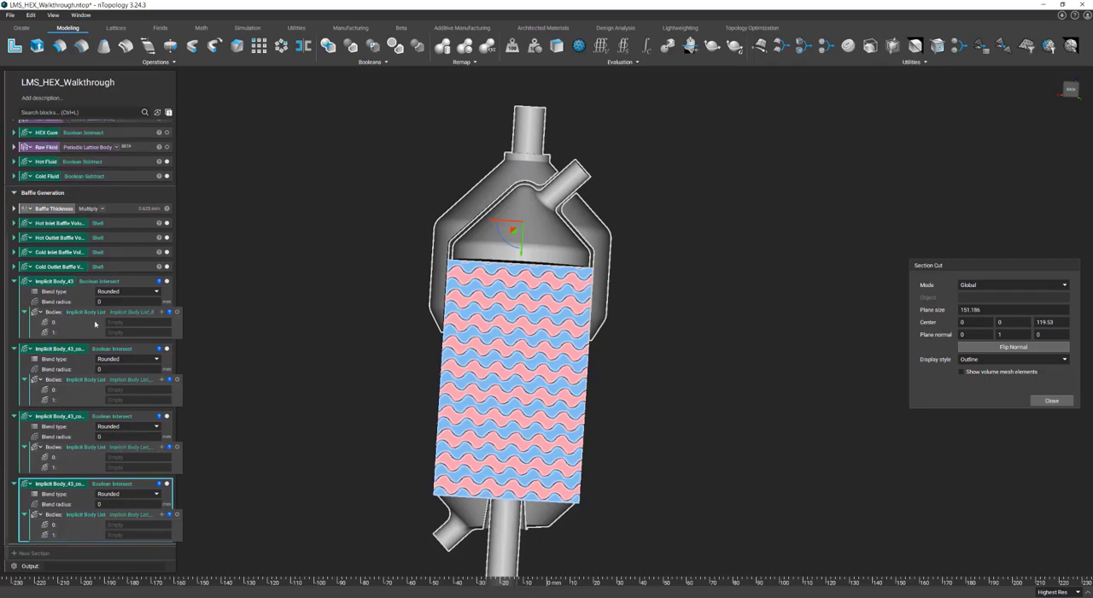
Rename the first Boolean Intersect variable as Hot Inlet Baffle and copy that name for reuse
left_click(60, 283)
type("Ho")
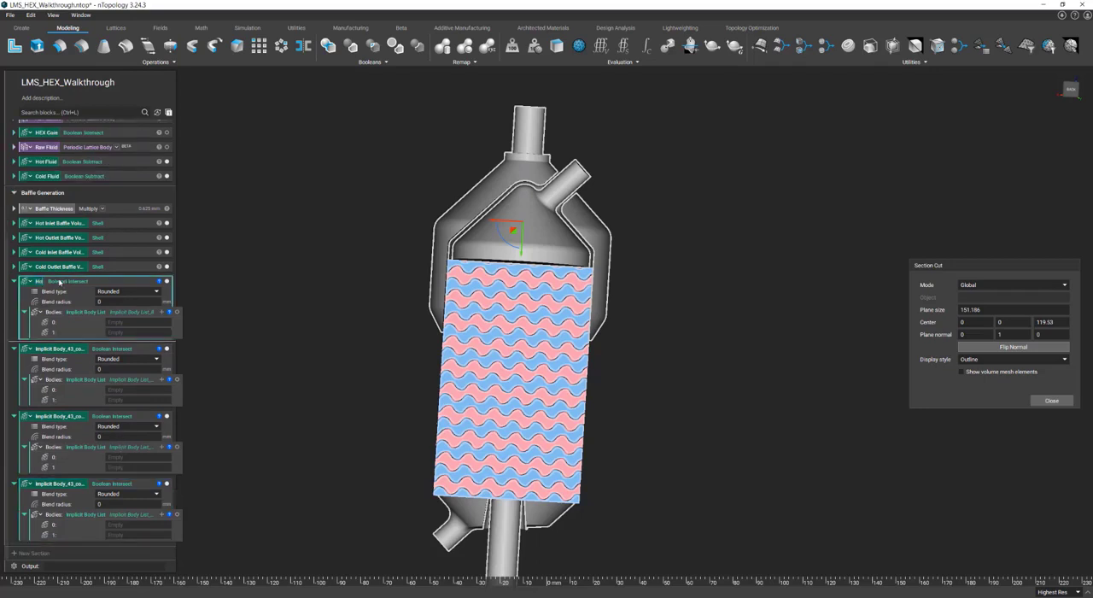
type("t Inlet Baffl")
key("ctrl+a")
double_click(60, 282)
key("ctrl+c")
left_click(282, 286)
Rename the second Boolean Intersect variable as Hot Outlet Baffle
double_click(57, 349)
key("ctrl+v")
left_click(50, 348)
key("BackSpace")
key("BackSpace")
type("Out")
Rename the third Boolean Intersect variable as Cold Inlet Baffle
double_click(62, 418)
key("ctrl+v")
left_click_drag(47, 418, 18, 419)
type("Cold")
key("Return")
Rename the fourth Boolean Intersect variable as Cold Outlet Baffle
double_click(53, 484)
type("Cold Inlet Baffle")
key("BackSpace")
key("BackSpace")
type("Out")
key("Return")
left_click(307, 391)
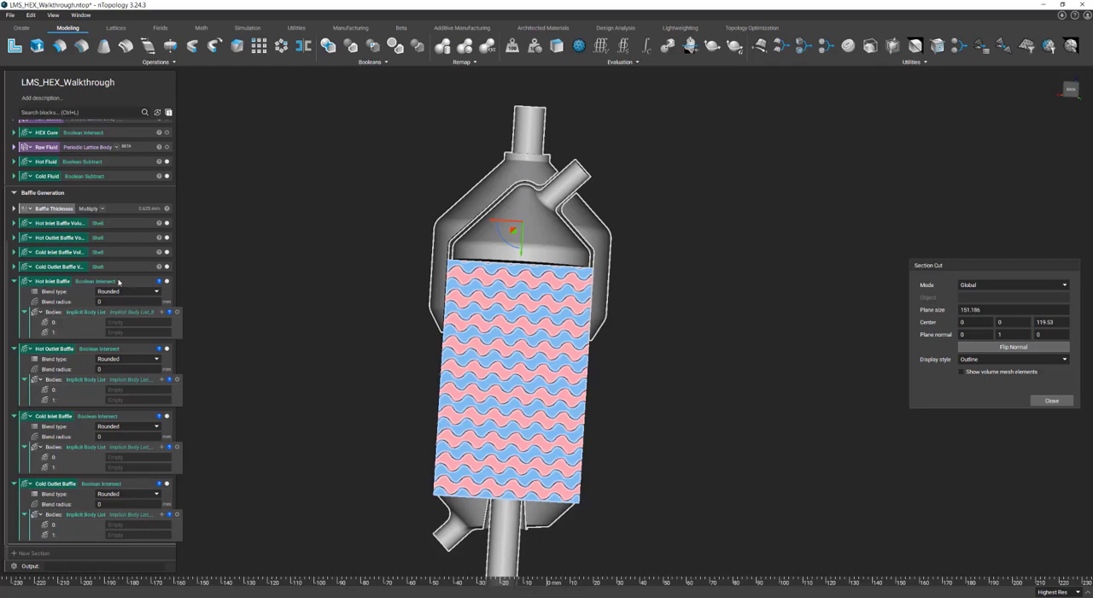
Fill the Hot Inlet Baffle and Hot Outlet Baffle intersections with their matching baffle volumes, each paired with Cold Fluid
left_click(82, 226)
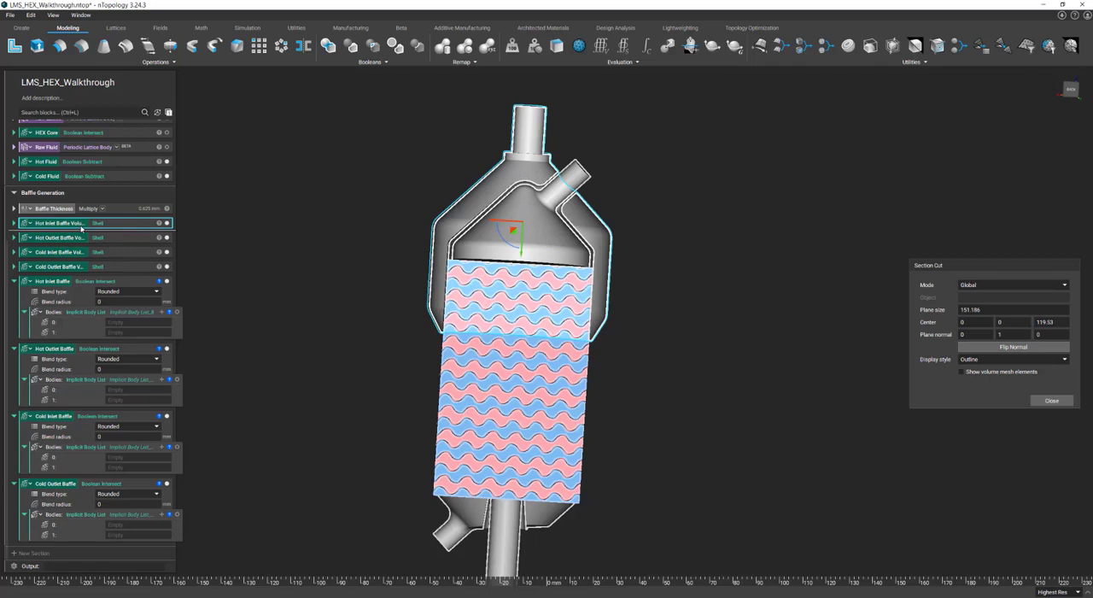
left_click_drag(64, 224, 132, 322)
left_click_drag(52, 176, 147, 337)
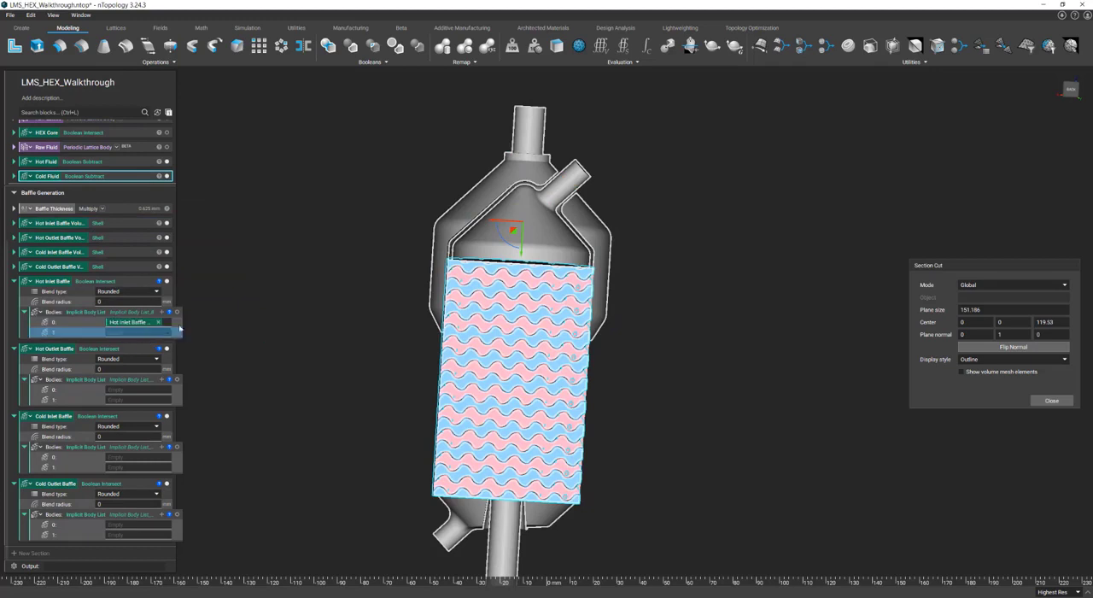
right_click_drag(285, 326, 304, 328)
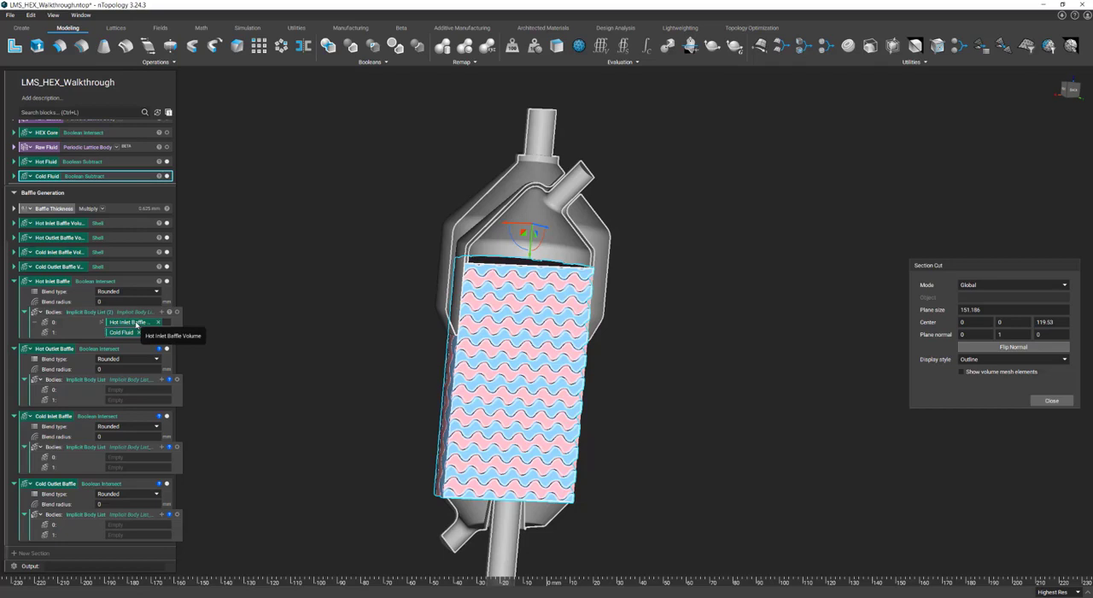
left_click_drag(58, 238, 120, 383)
left_click_drag(124, 333, 141, 399)
Fill the Cold Inlet Baffle and Cold Outlet Baffle intersections with their matching baffle volumes, each paired with Hot Fluid
left_click_drag(58, 252, 152, 462)
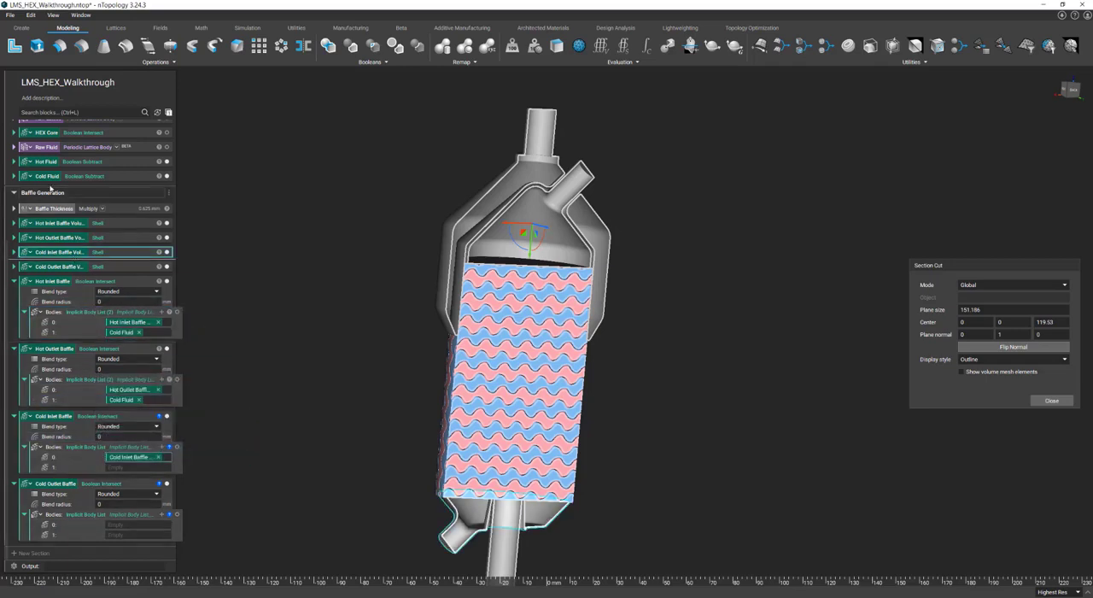
left_click_drag(47, 162, 129, 465)
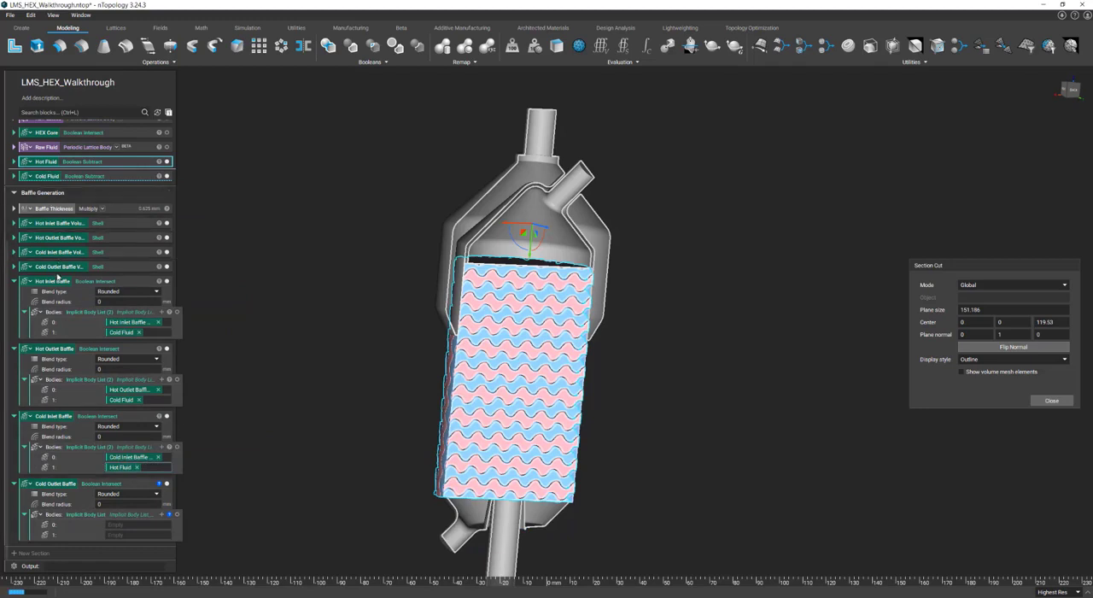
left_click_drag(56, 267, 147, 527)
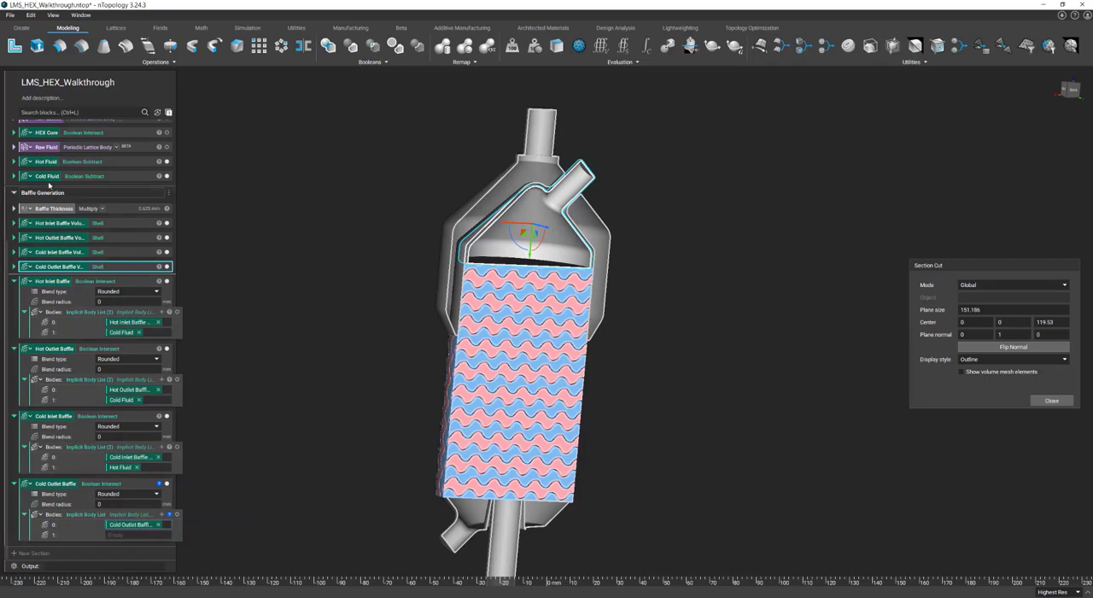
left_click_drag(129, 469, 134, 535)
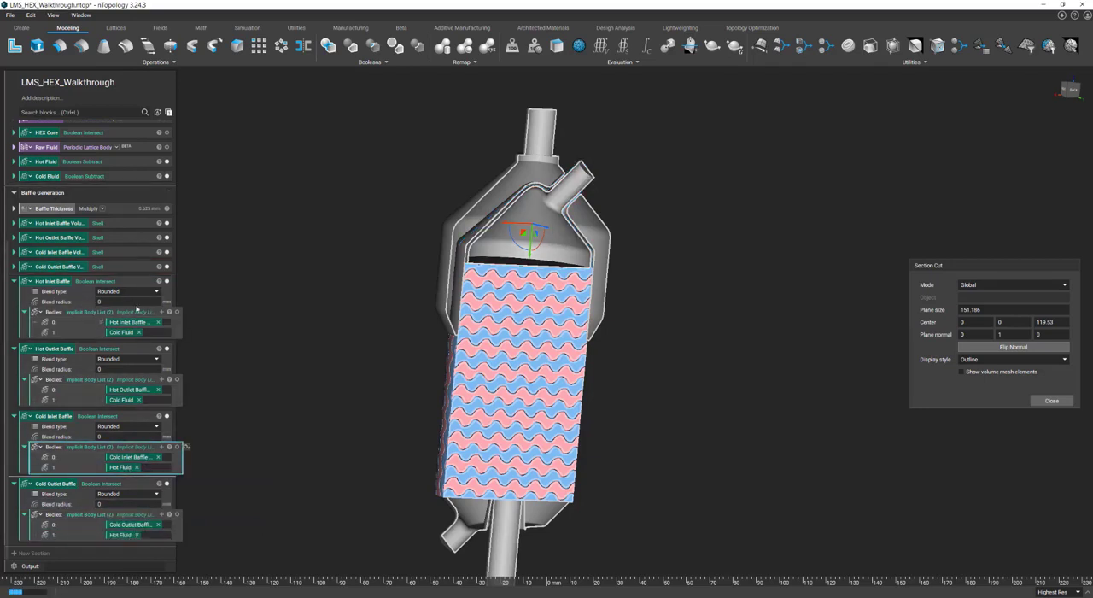
Isolate the Hot Inlet Baffle in the view and display the Hot Outlet, Cold Inlet and Cold Outlet Baffles with it
left_click(134, 283)
key("i")
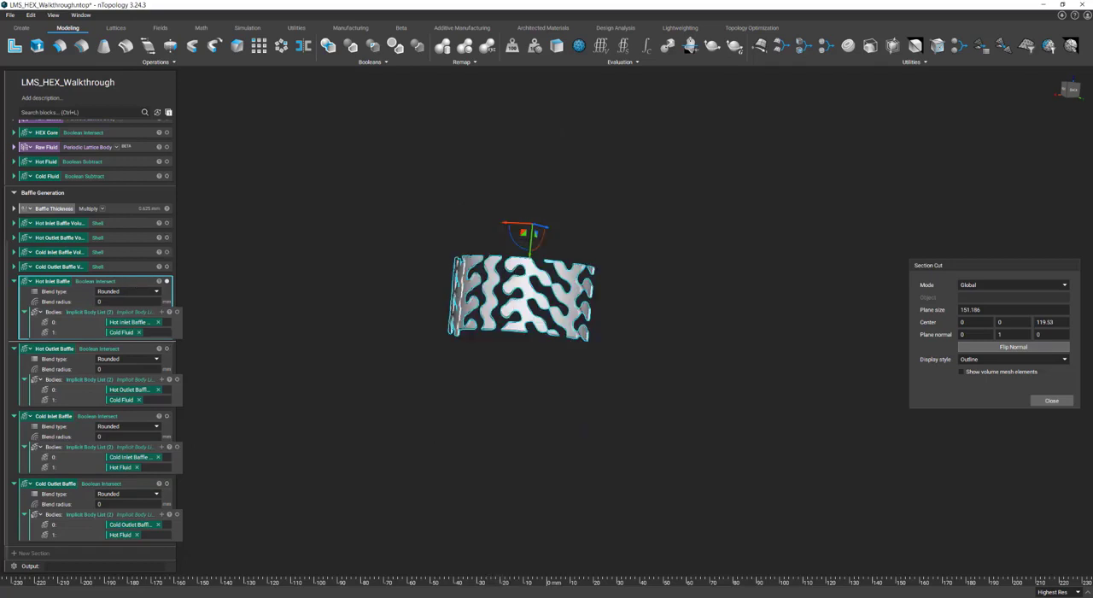
left_click(166, 348)
left_click(166, 417)
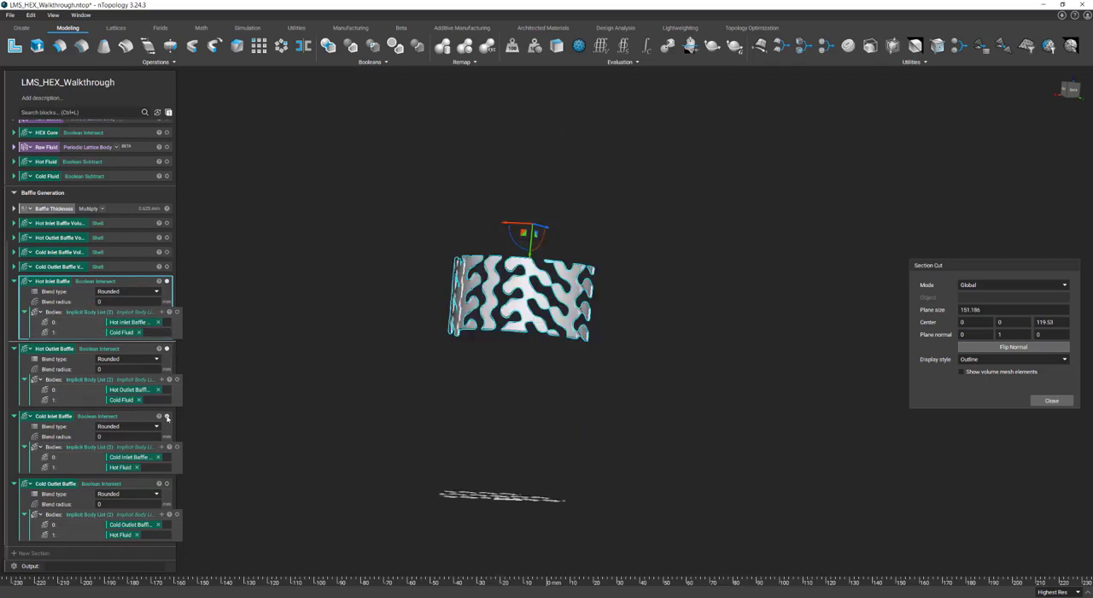
left_click(166, 483)
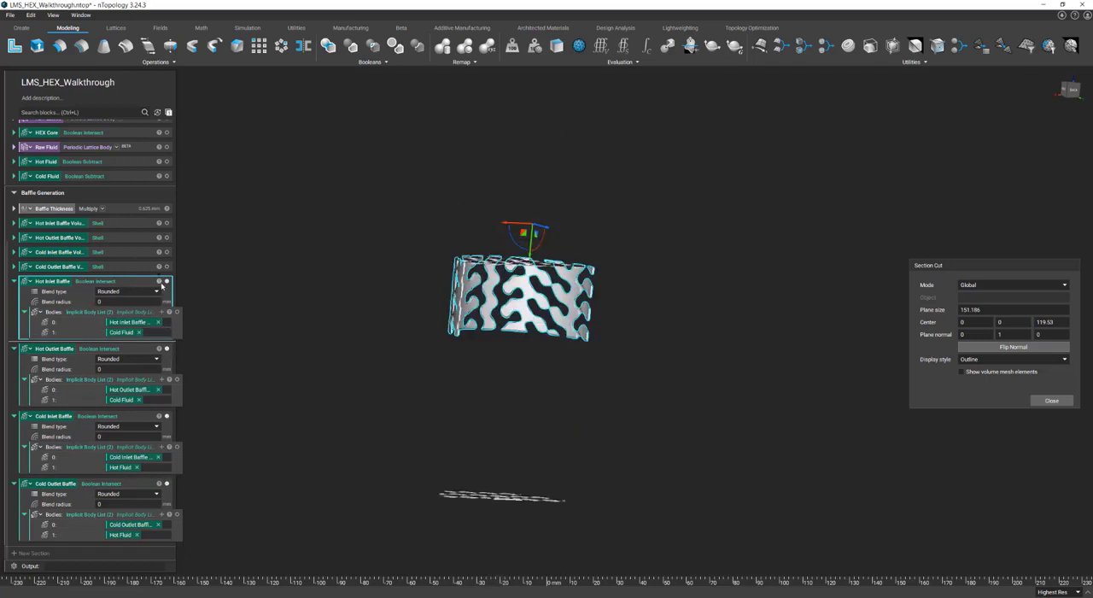
Set the object color of the Hot Inlet Baffle and Hot Outlet Baffle to blue
left_click(160, 282)
left_click(251, 283)
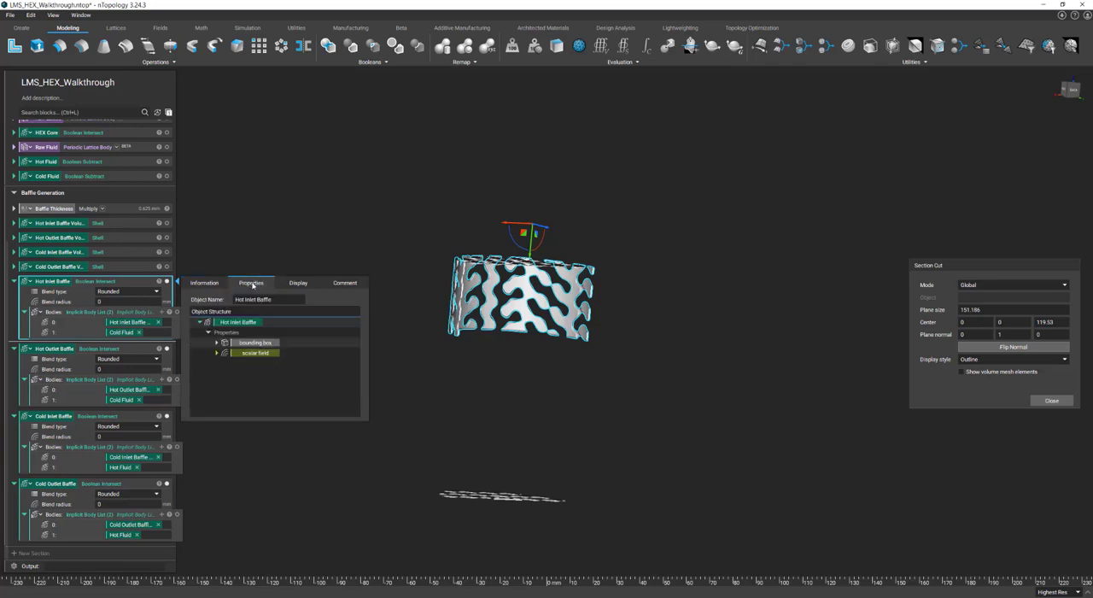
left_click(299, 284)
left_click(236, 299)
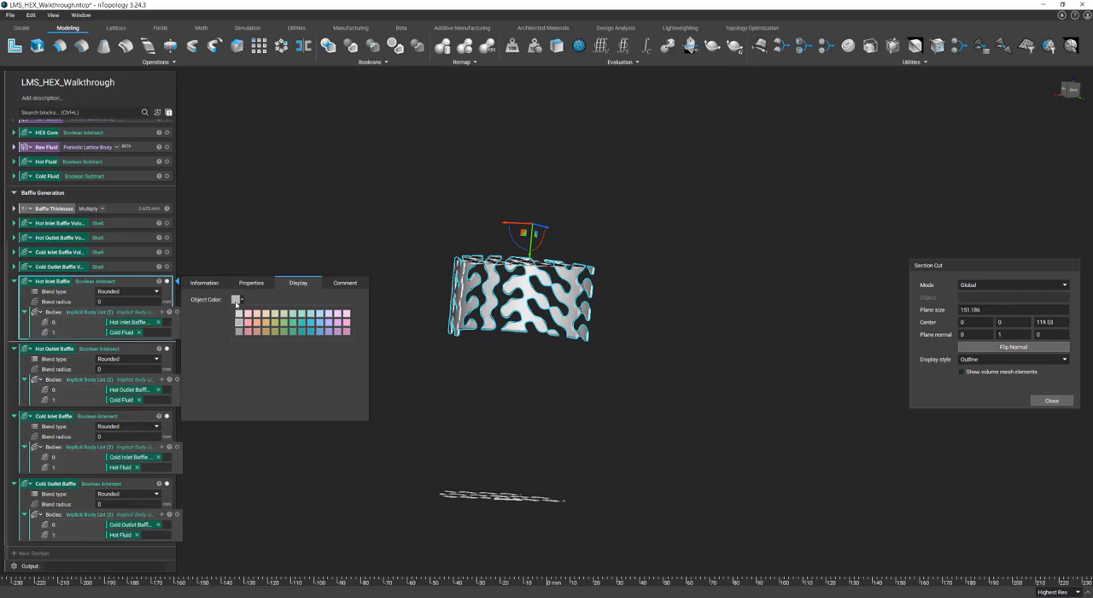
left_click(320, 331)
right_click_drag(417, 245, 424, 277)
left_click(163, 352)
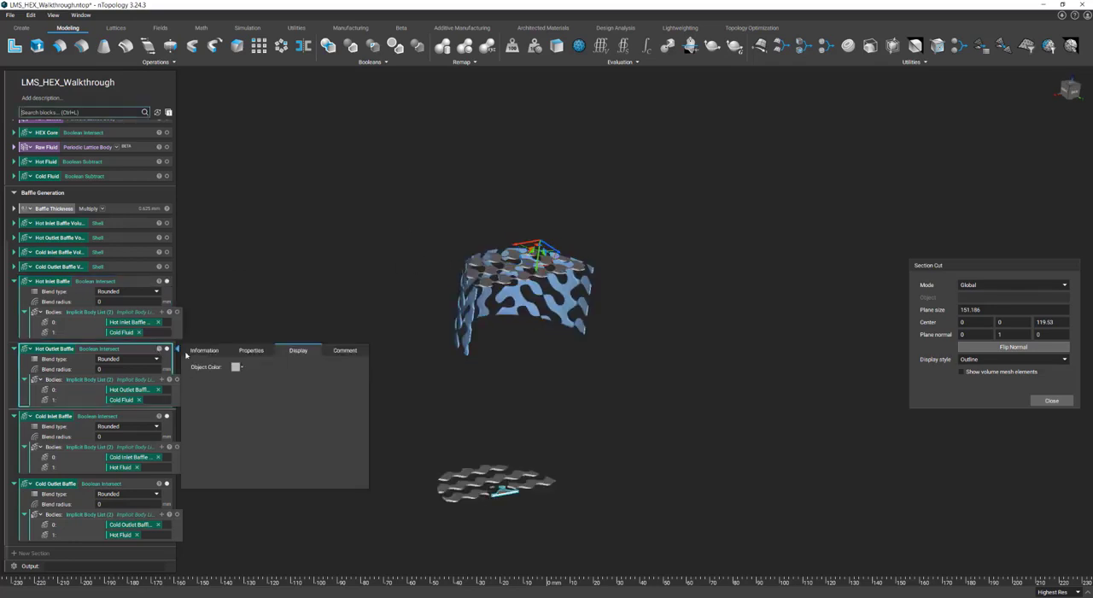
left_click(235, 367)
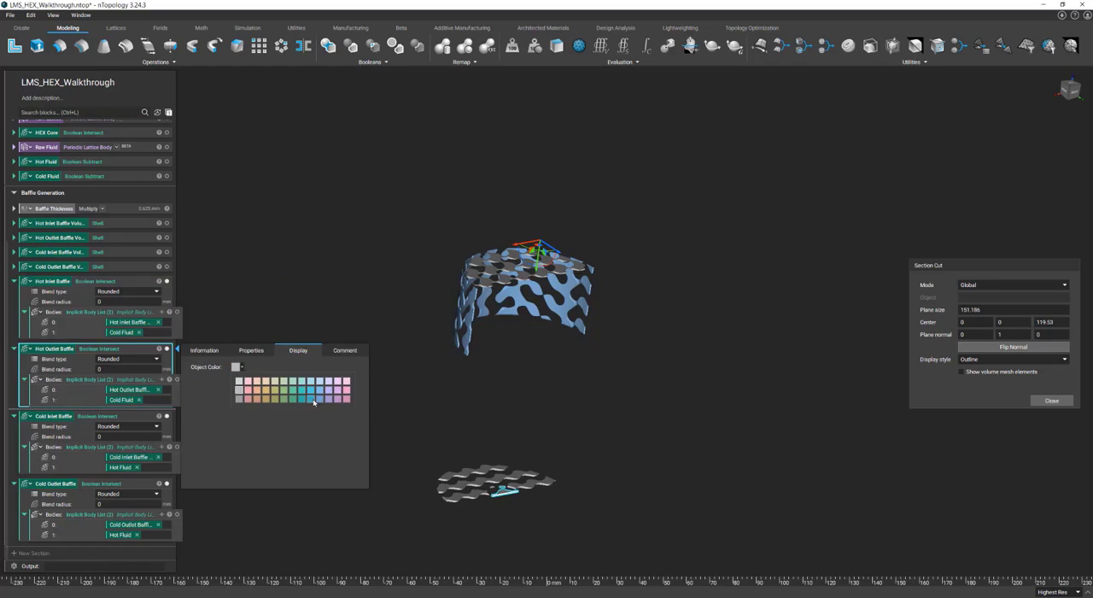
left_click(314, 399)
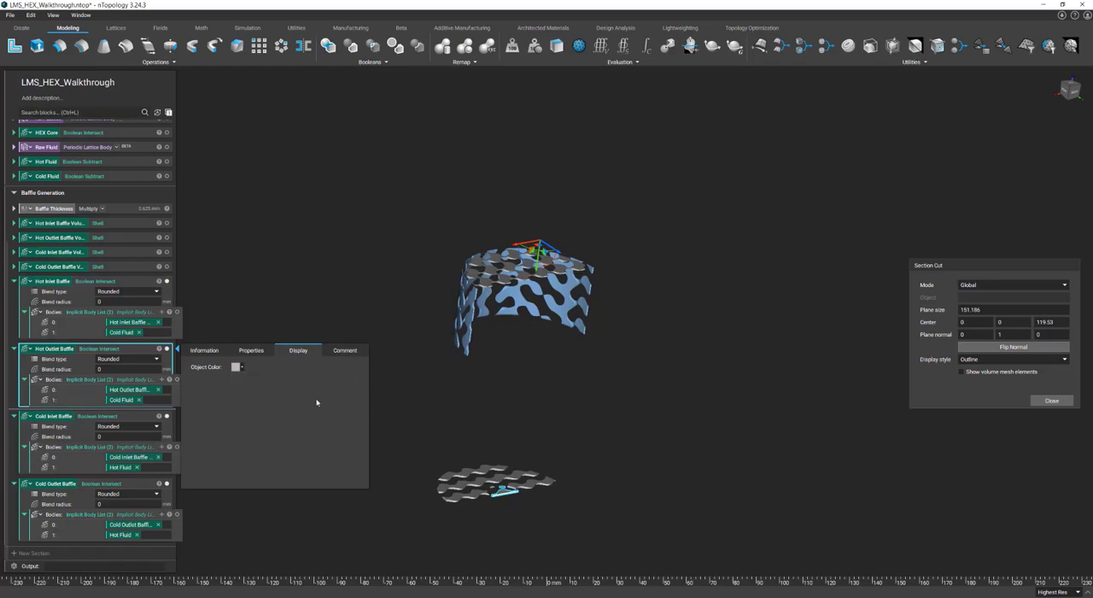
Set the object color of the Cold Inlet Baffle and Cold Outlet Baffle to a muted red
left_click(161, 417)
left_click(235, 434)
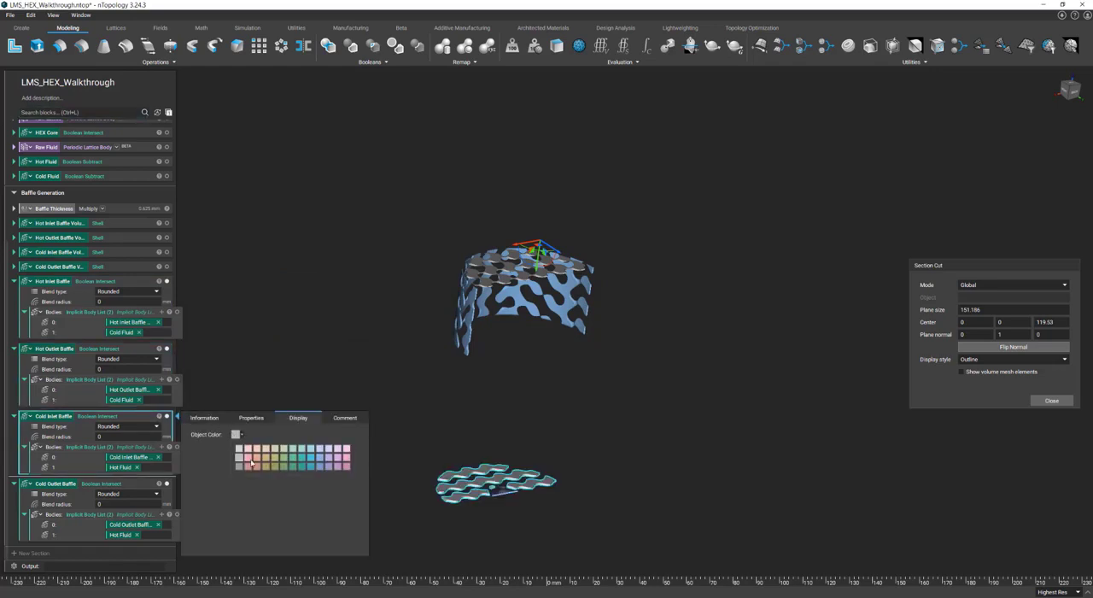
left_click(255, 466)
left_click(163, 483)
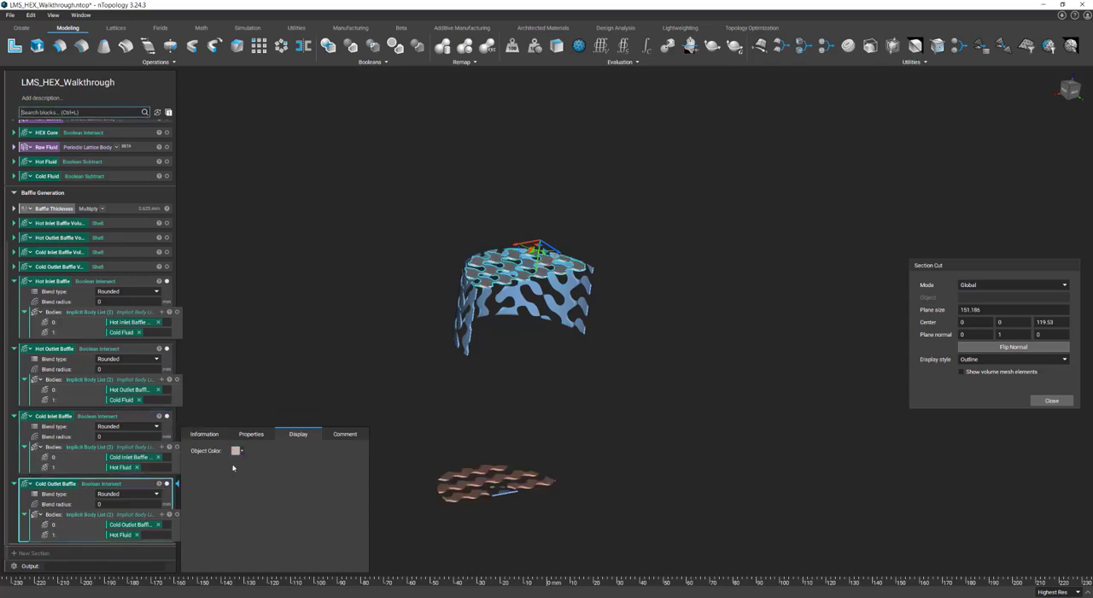
left_click(235, 450)
left_click(259, 483)
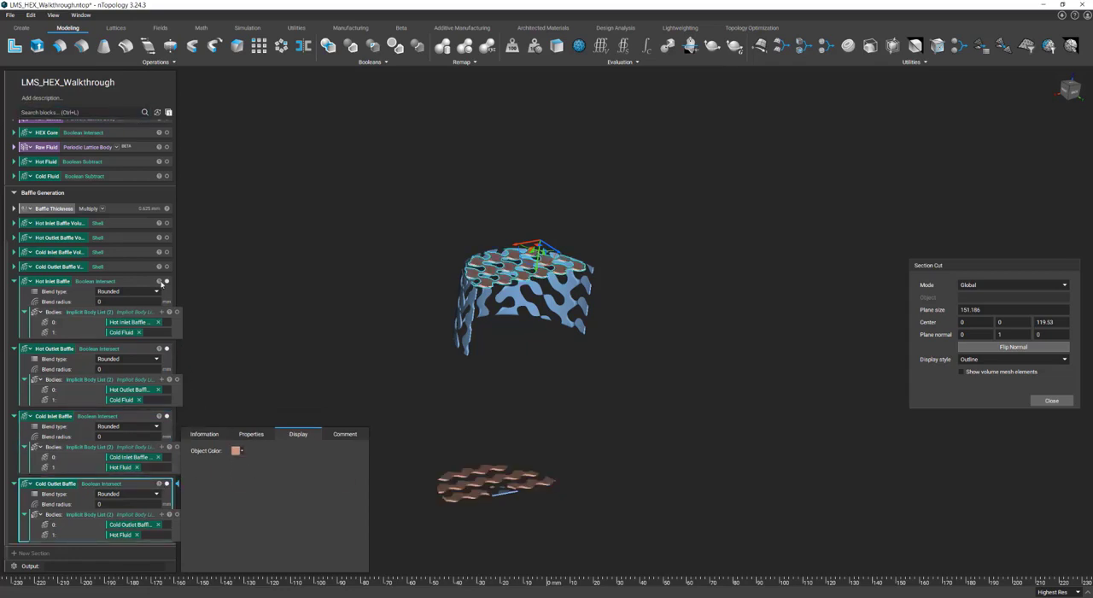
left_click(188, 284)
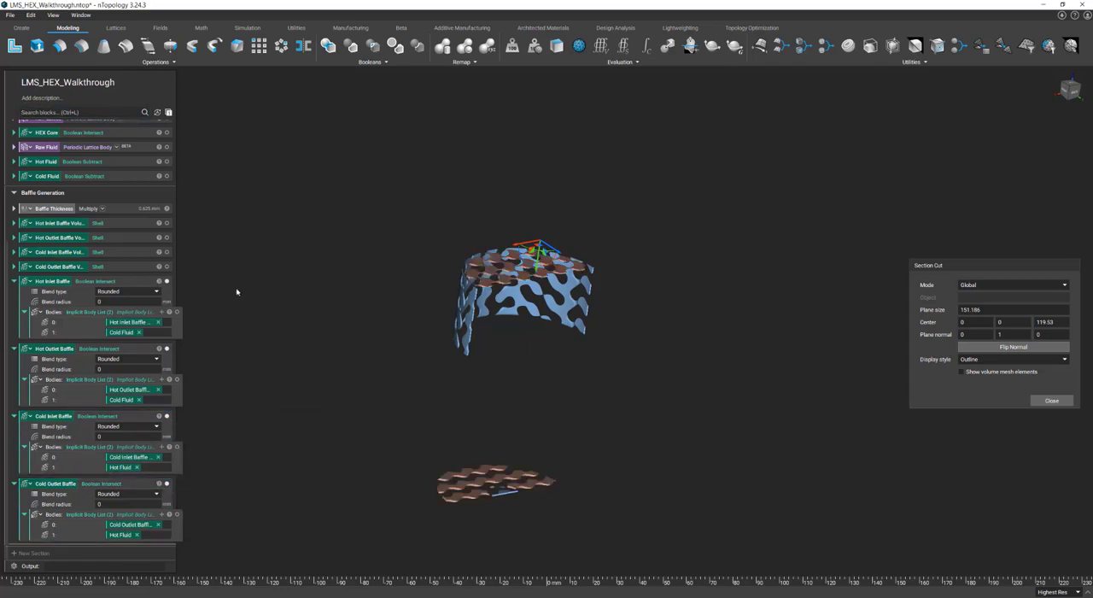
Collapse the four baffle intersection blocks and end the section cut
left_click(14, 282)
left_click(14, 349)
left_click(14, 416)
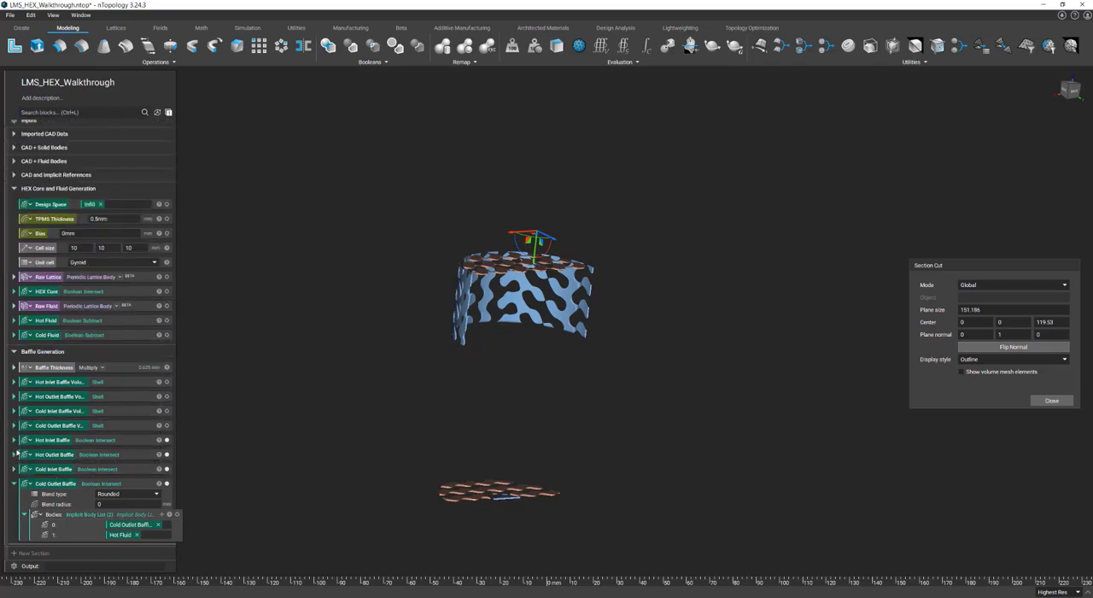
left_click(14, 482)
left_click(1051, 401)
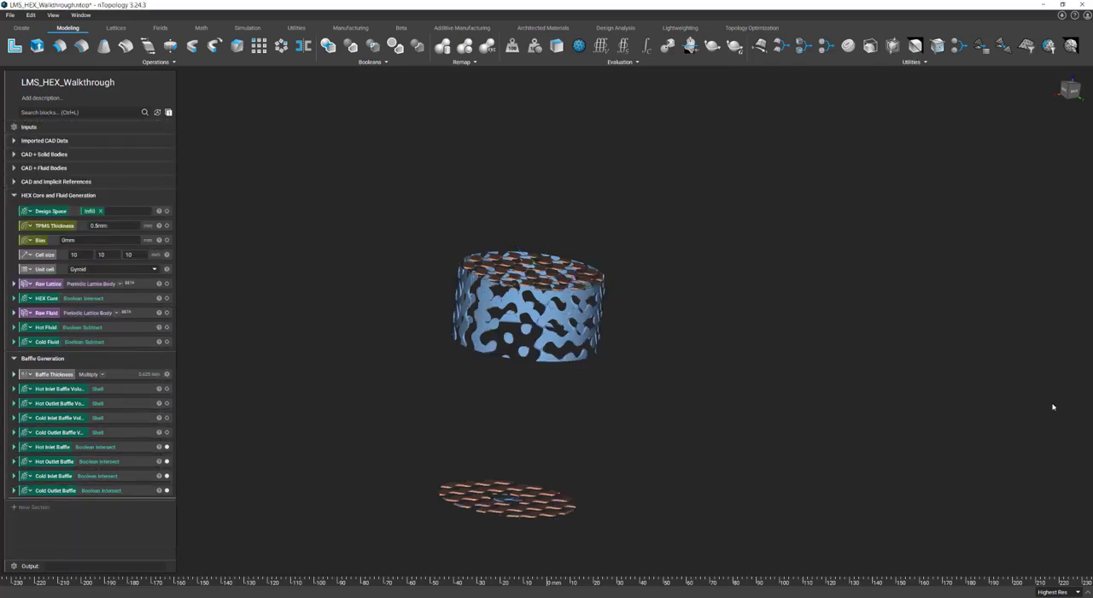
Display the HEX Core together with the four baffles and examine how they fit its outer surface
left_click(166, 298)
scroll(465, 336, "up", 10)
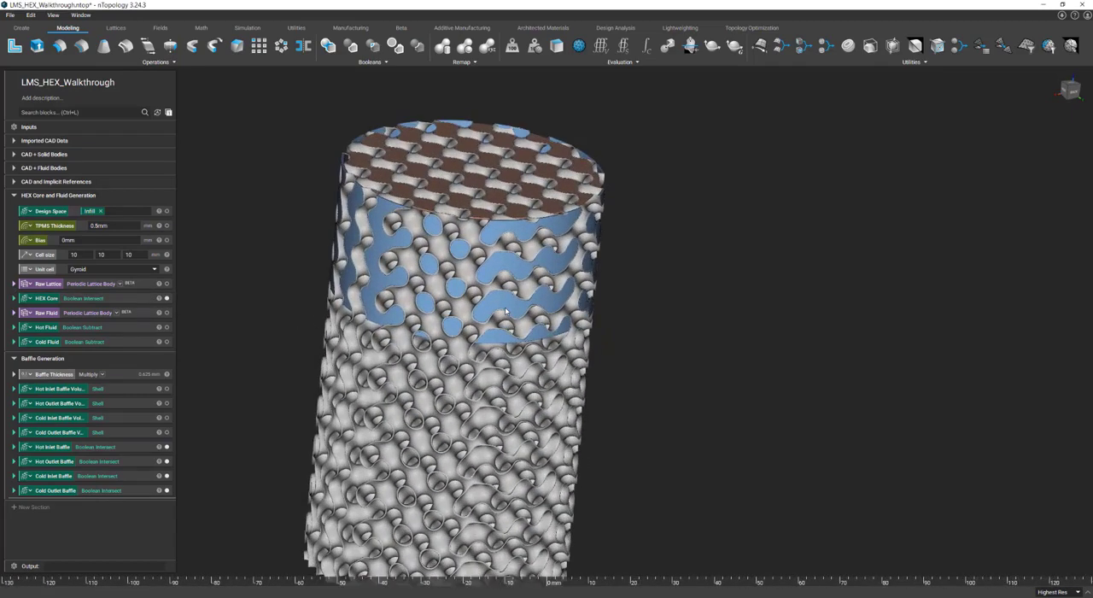
right_click_drag(470, 333, 467, 282)
Section the HEX Core with a horizontal plane raised to about Z 73.8 and examine how the baffles seal the channels
key("x")
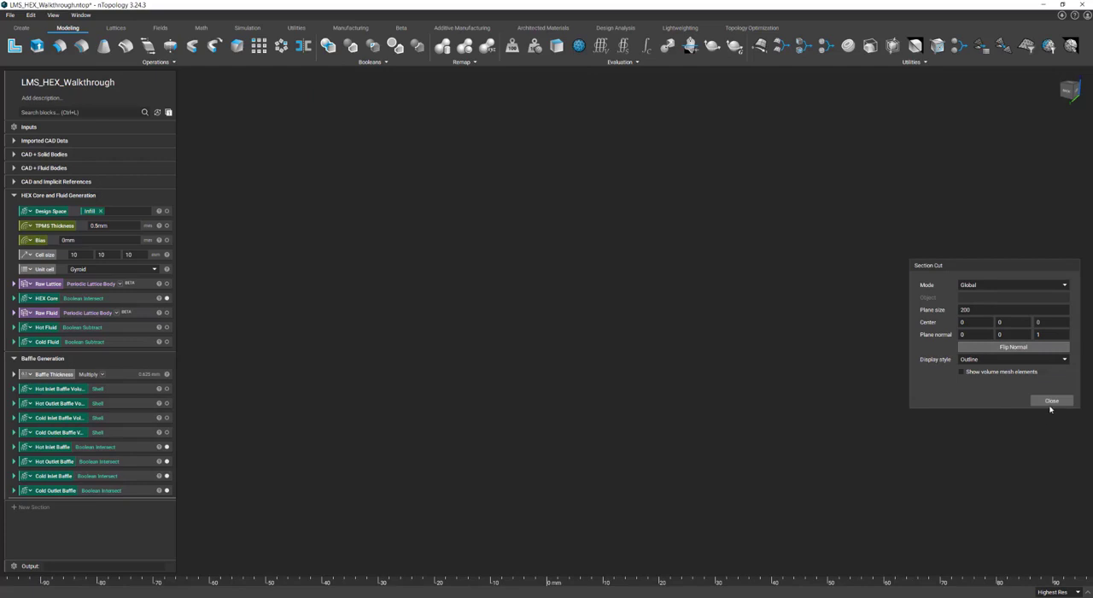
left_click(141, 301)
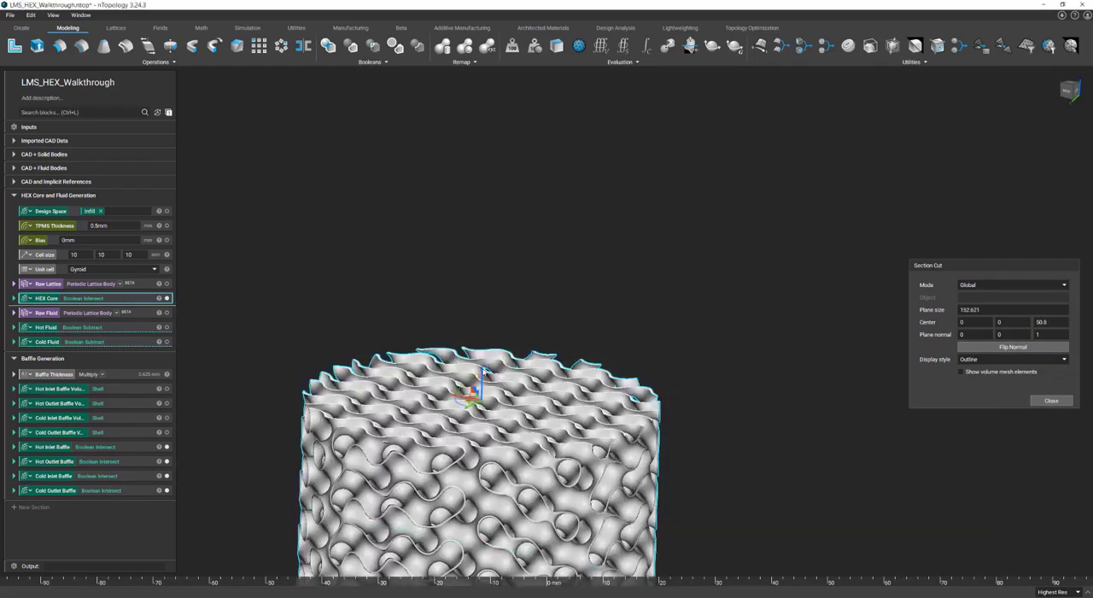
left_click_drag(483, 362, 498, 254)
scroll(497, 255, "up", 8)
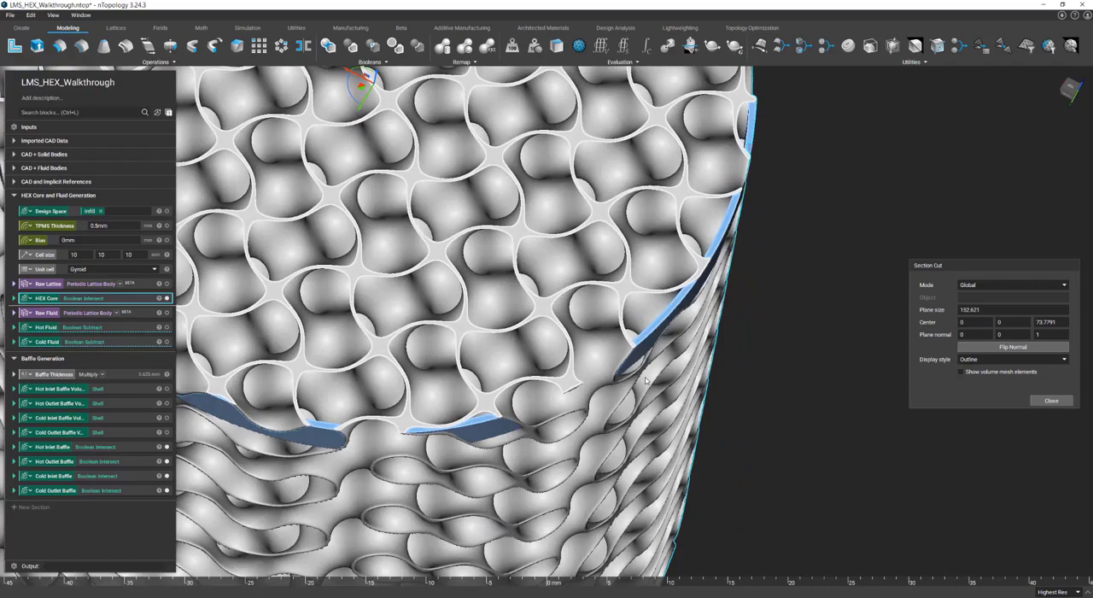
scroll(646, 381, "down", 8)
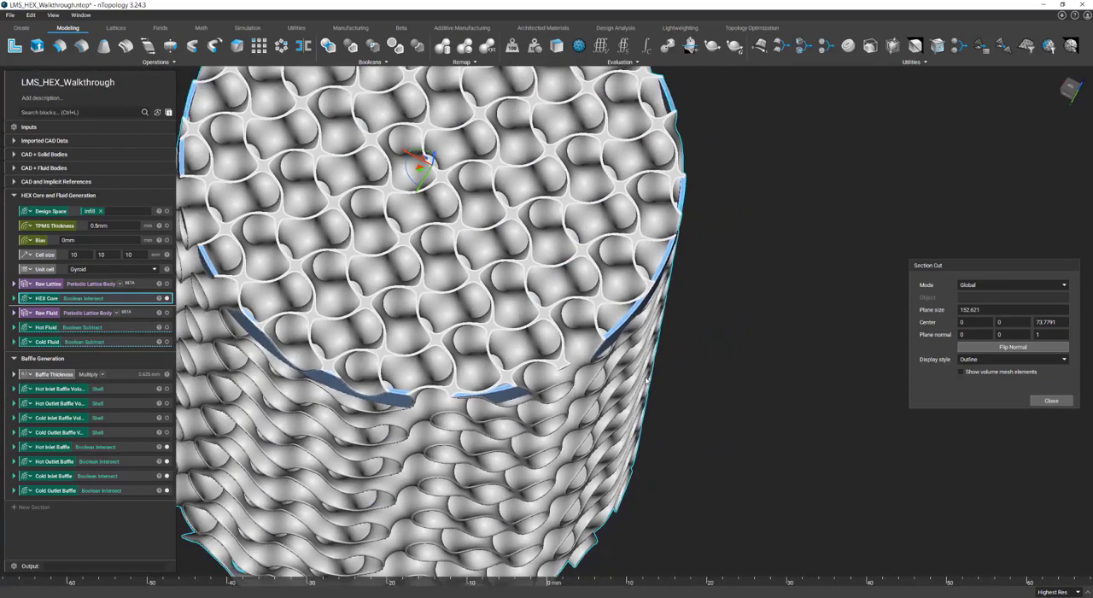